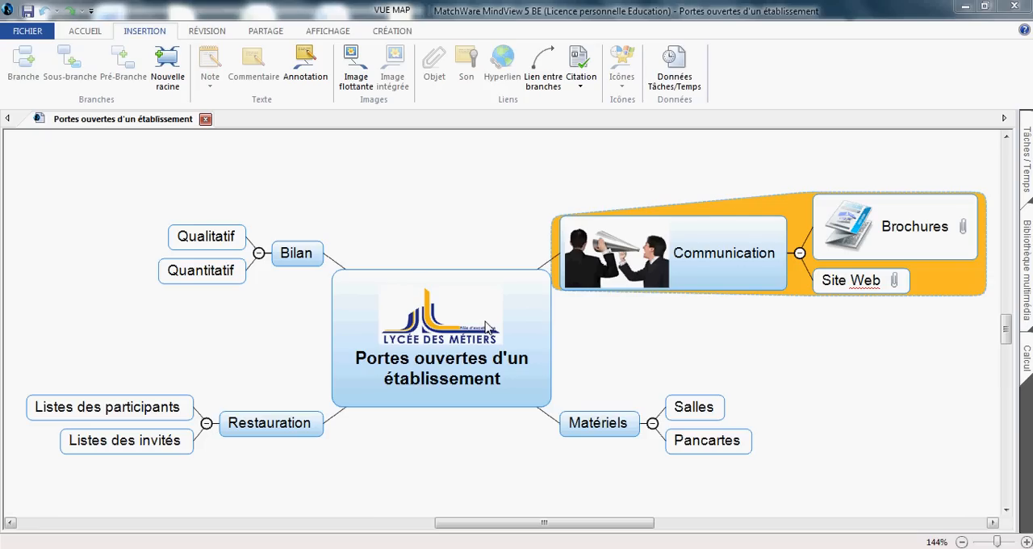
# Step: Look over the Communication and Matériels branches, their sub-branches and the central topic of the mind map
pyautogui.click(830, 234)
pyautogui.click(839, 280)
pyautogui.click(699, 414)
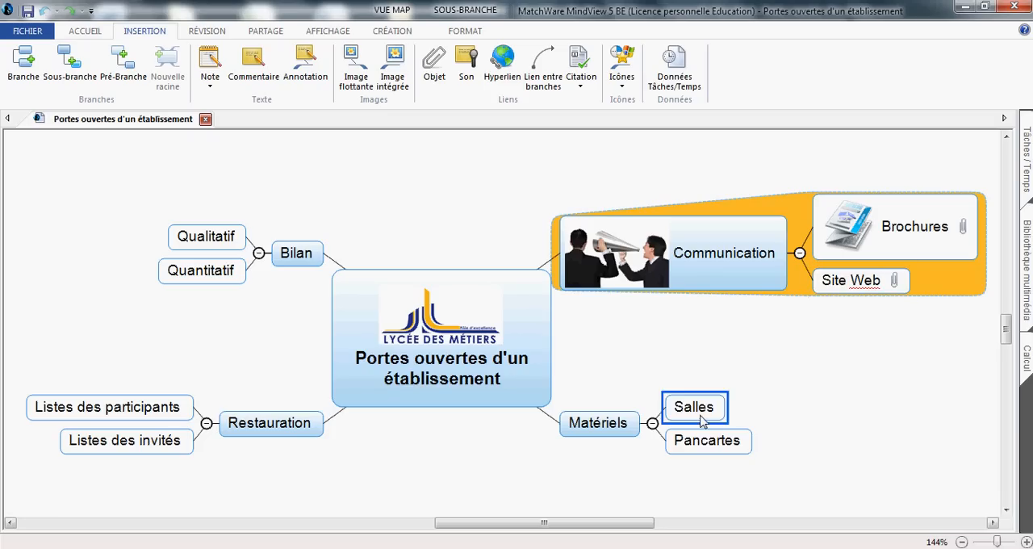
pyautogui.click(701, 437)
pyautogui.click(668, 365)
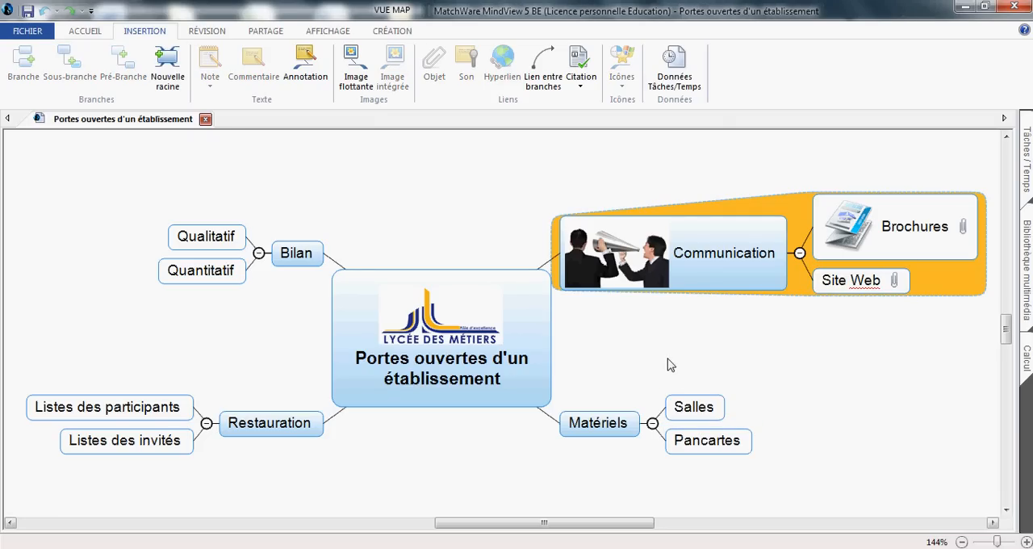
pyautogui.click(681, 276)
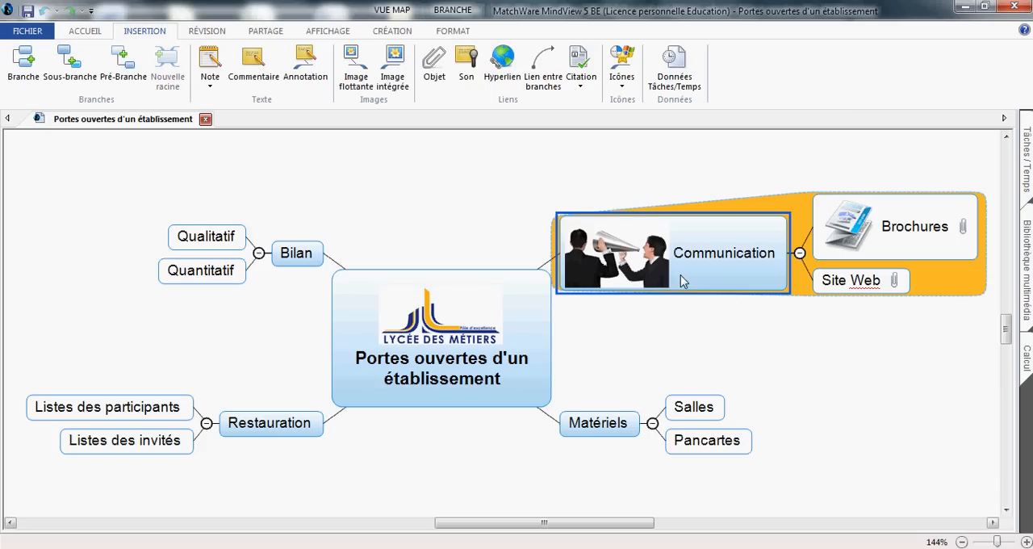
pyautogui.click(612, 425)
pyautogui.click(615, 365)
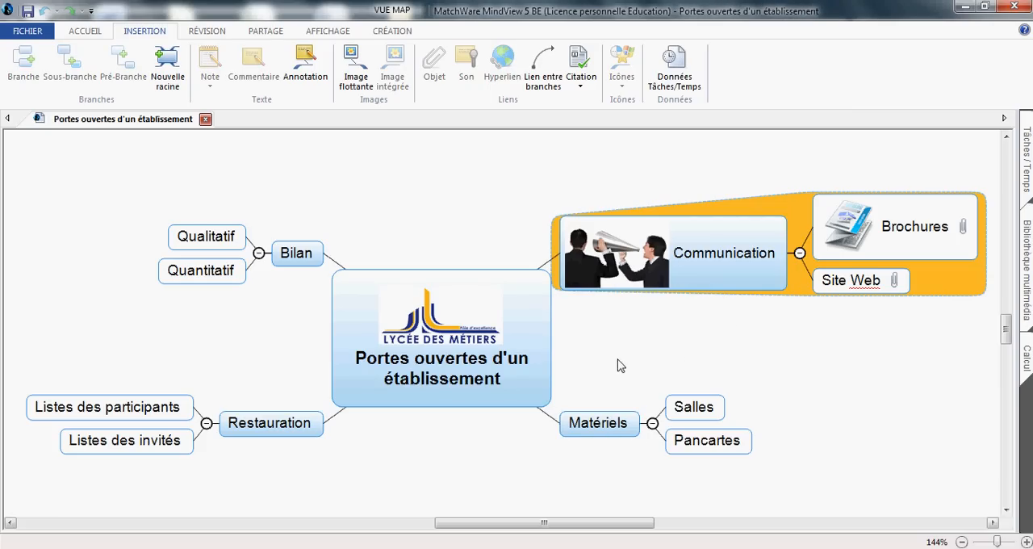
pyautogui.click(850, 246)
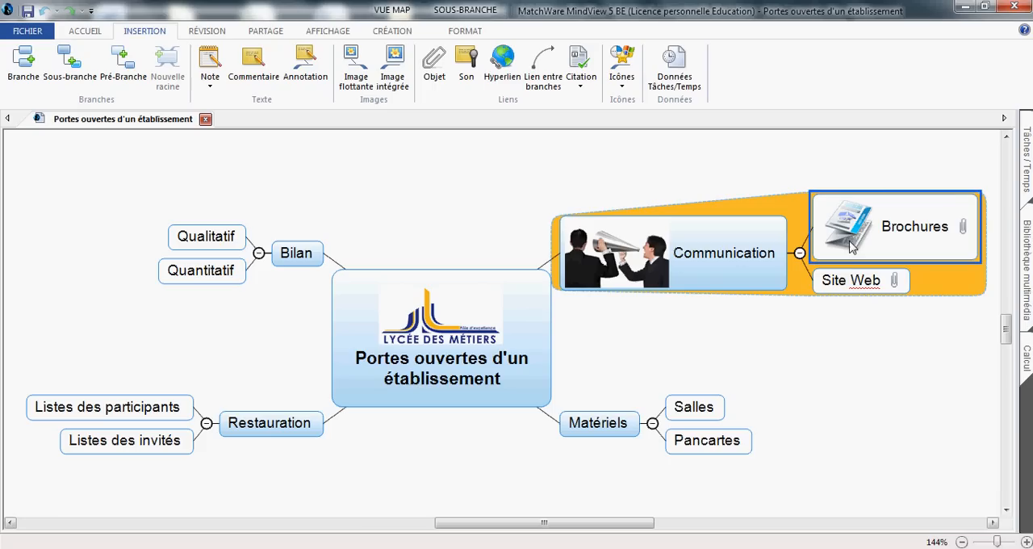
pyautogui.click(851, 288)
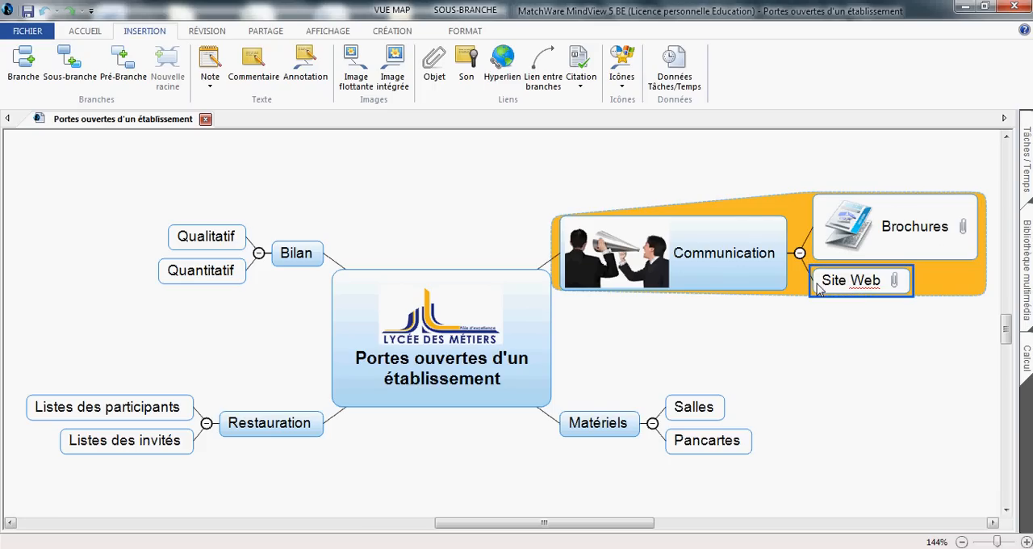
pyautogui.click(718, 263)
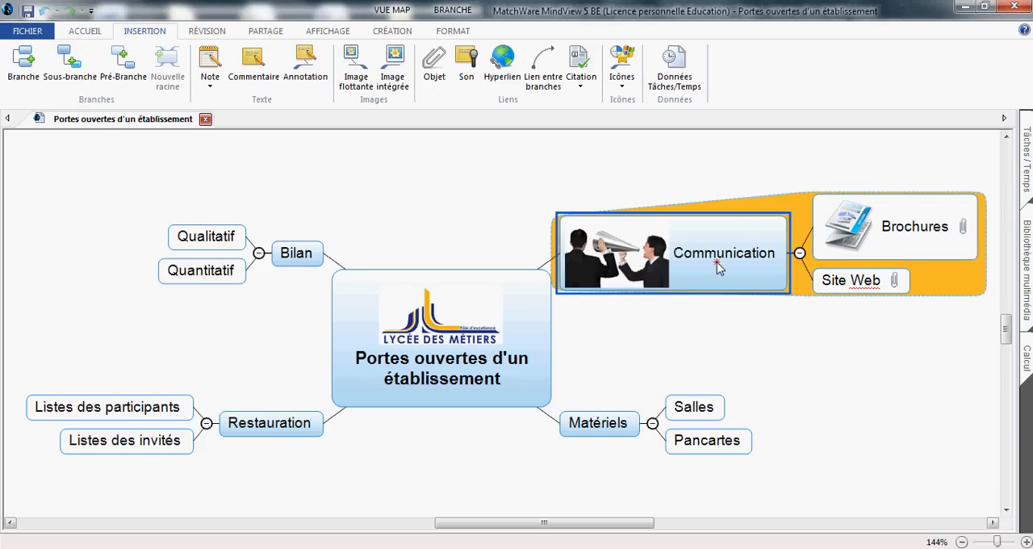
pyautogui.click(617, 426)
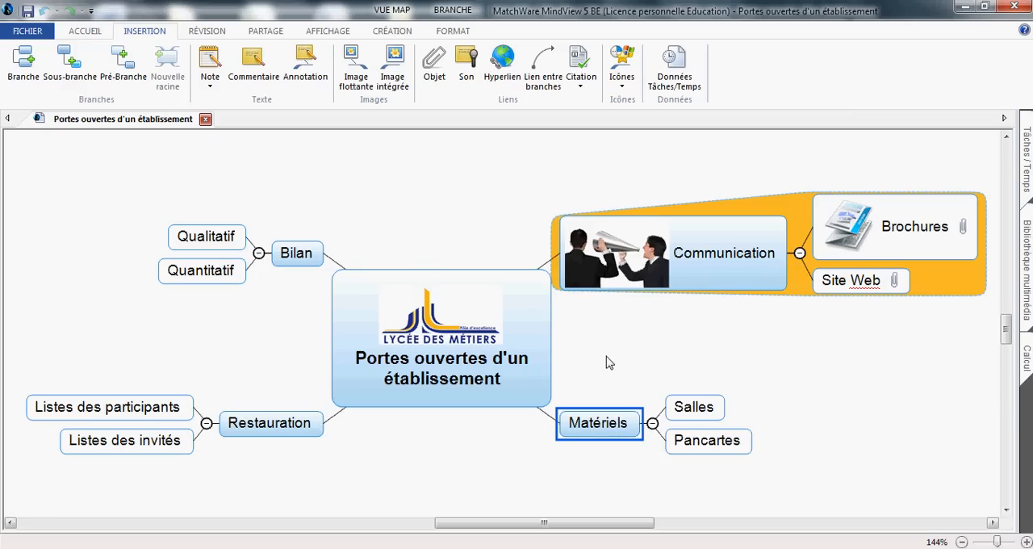
pyautogui.click(520, 352)
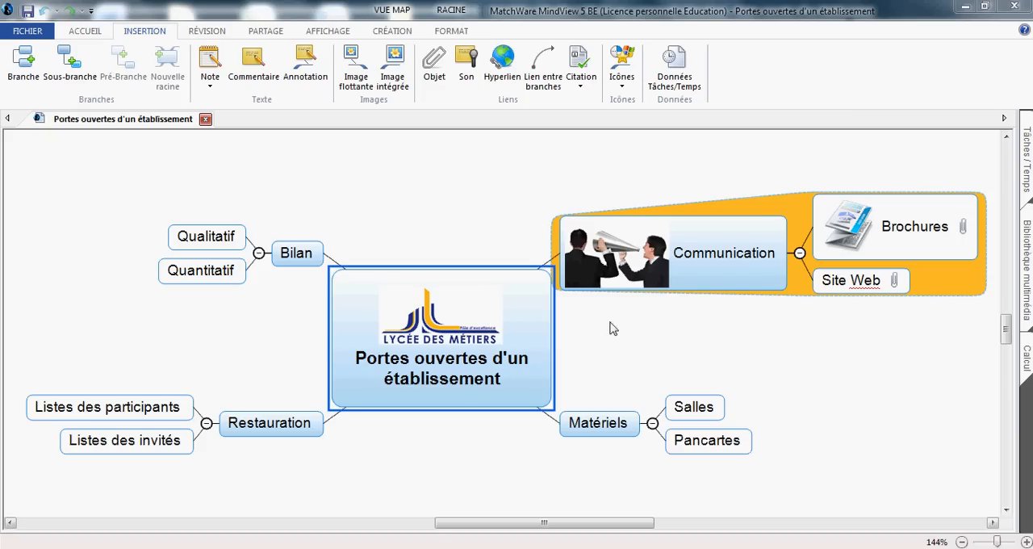
# Step: Open the task and time settings for the Brochures branch and set a duration of 3 days starting 31/07/2013
pyautogui.click(1026, 153)
pyautogui.moveTo(491, 523); pyautogui.dragTo(532, 525)
pyautogui.click(615, 245)
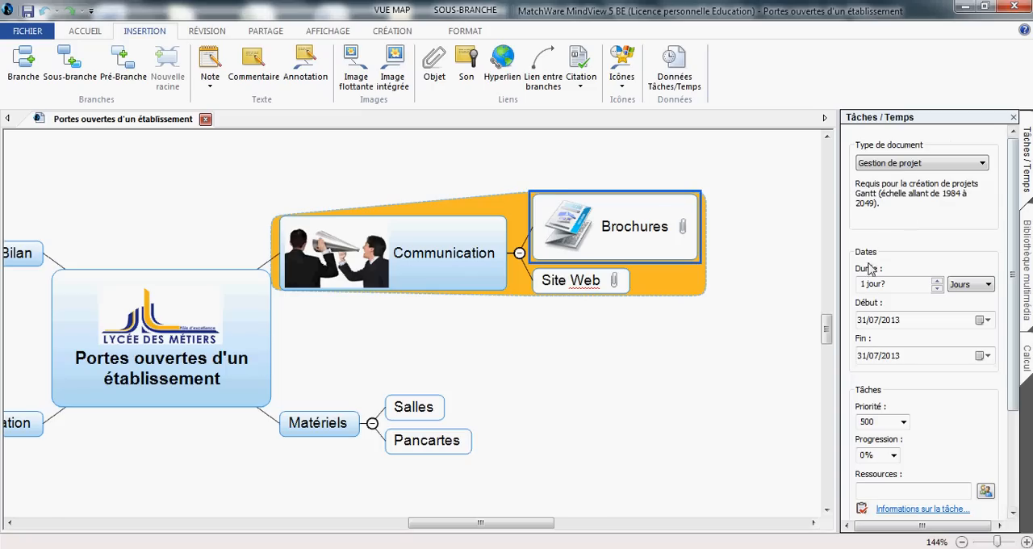
pyautogui.doubleClick(937, 284)
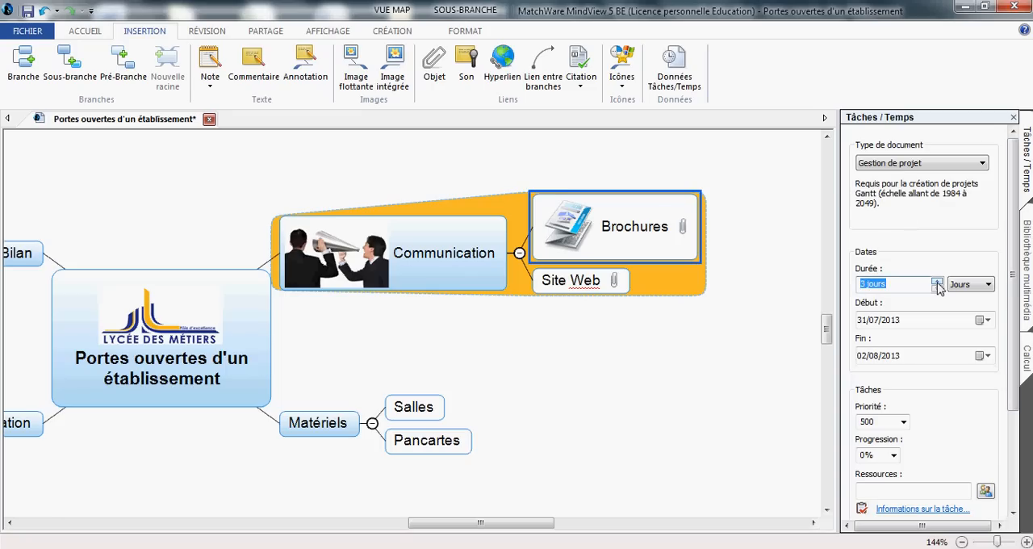
pyautogui.click(968, 286)
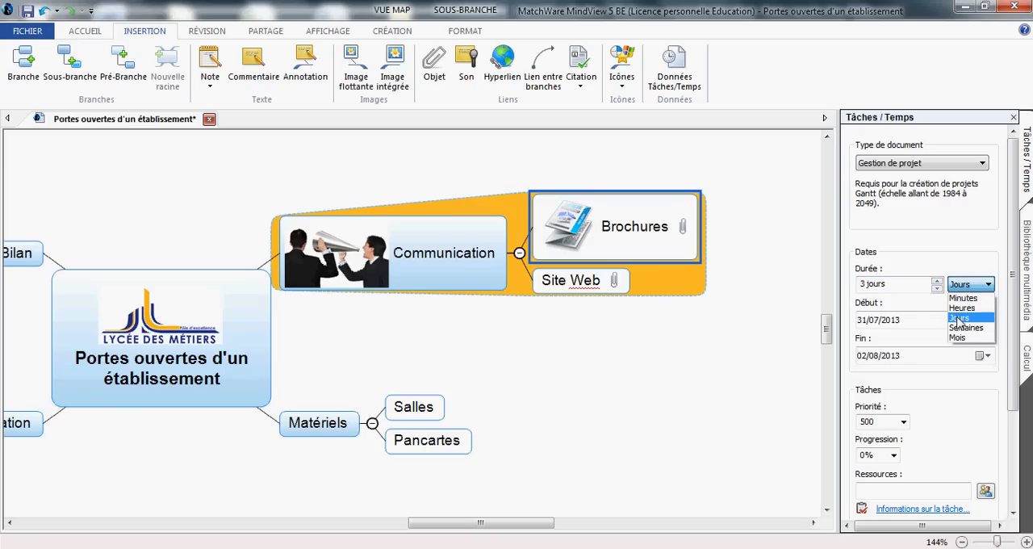
pyautogui.click(927, 313)
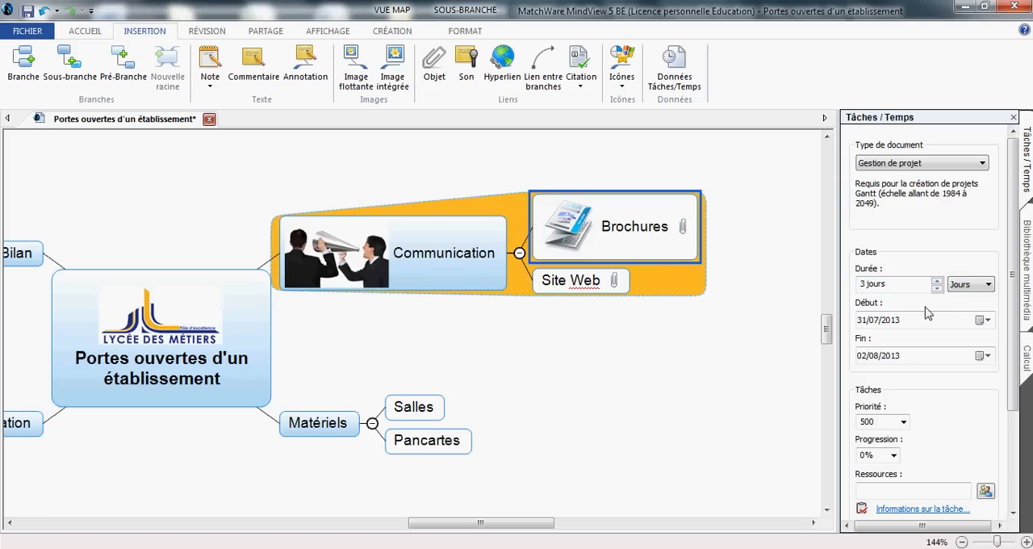
pyautogui.click(984, 319)
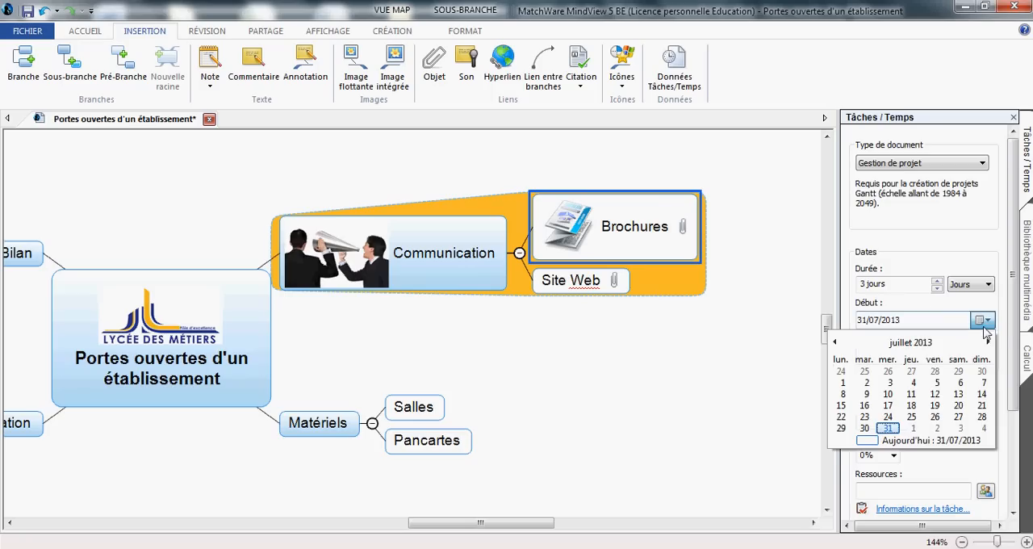
pyautogui.click(887, 427)
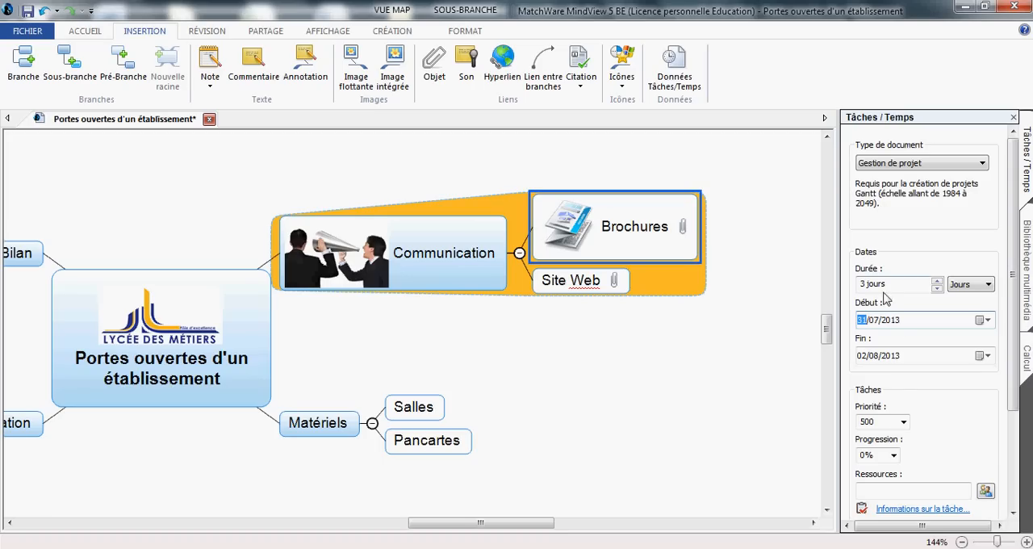
# Step: Set the Brochures task's progress to 50% and enter the responsible person's first name as its resource, leaving the task settings closed
pyautogui.click(893, 455)
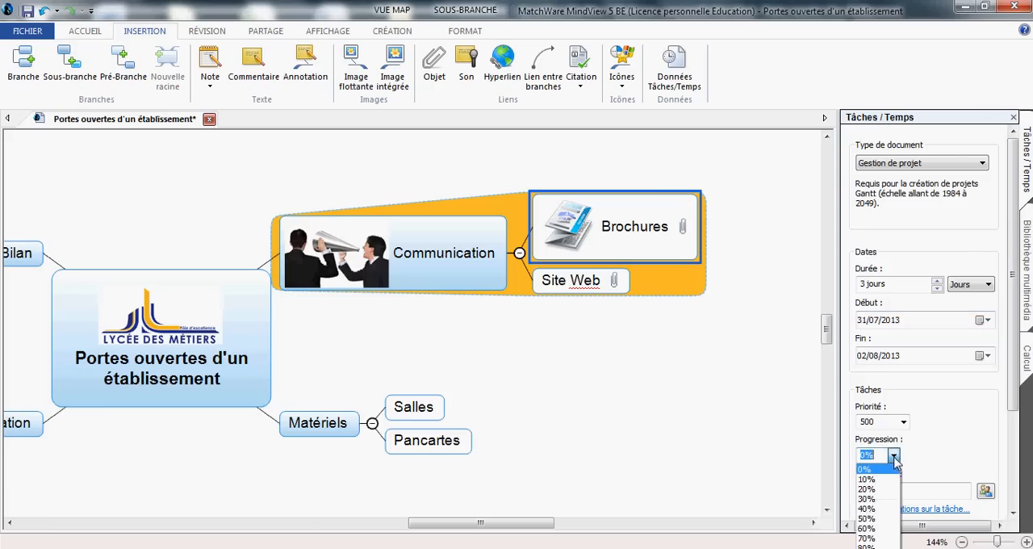
pyautogui.click(878, 520)
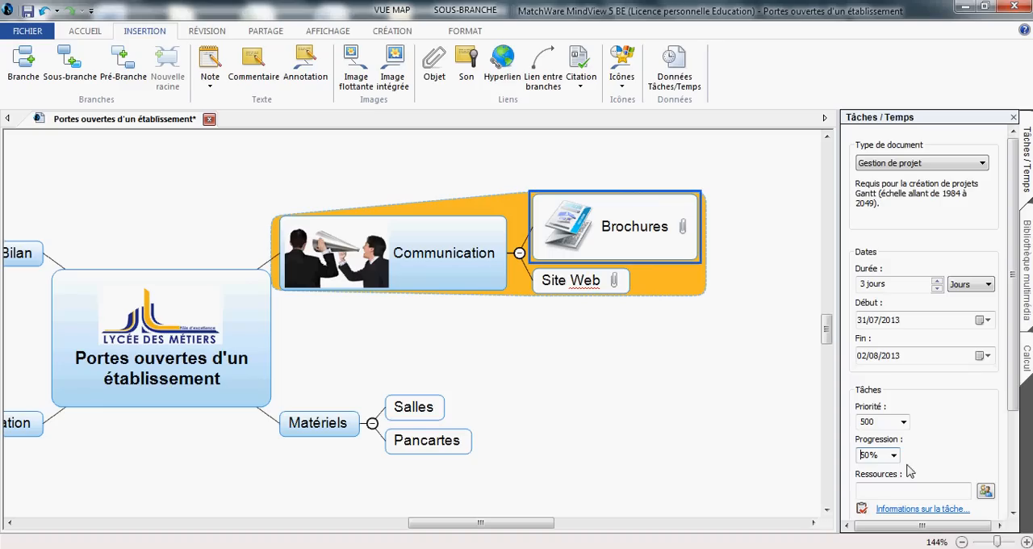
pyautogui.click(900, 491)
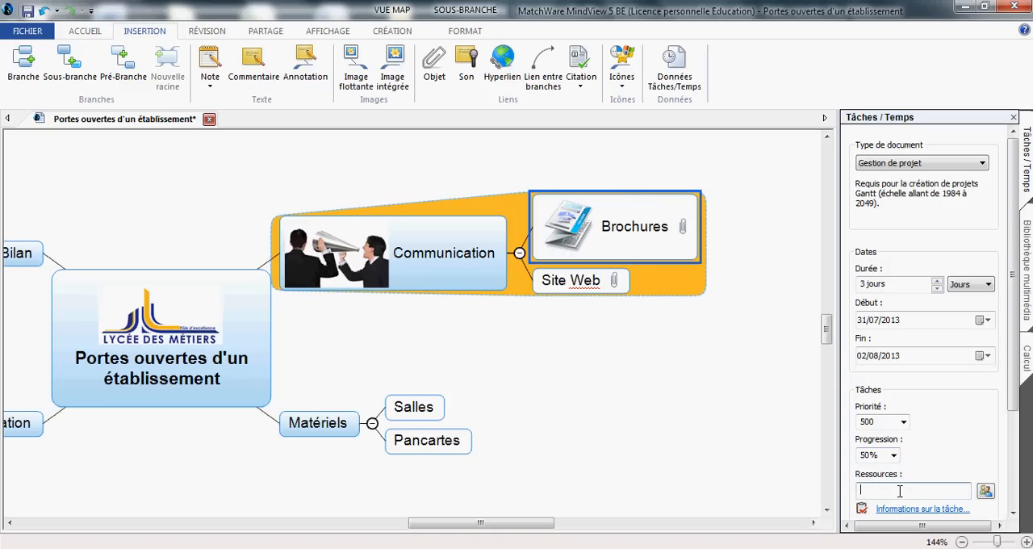
pyautogui.write('Adrien')
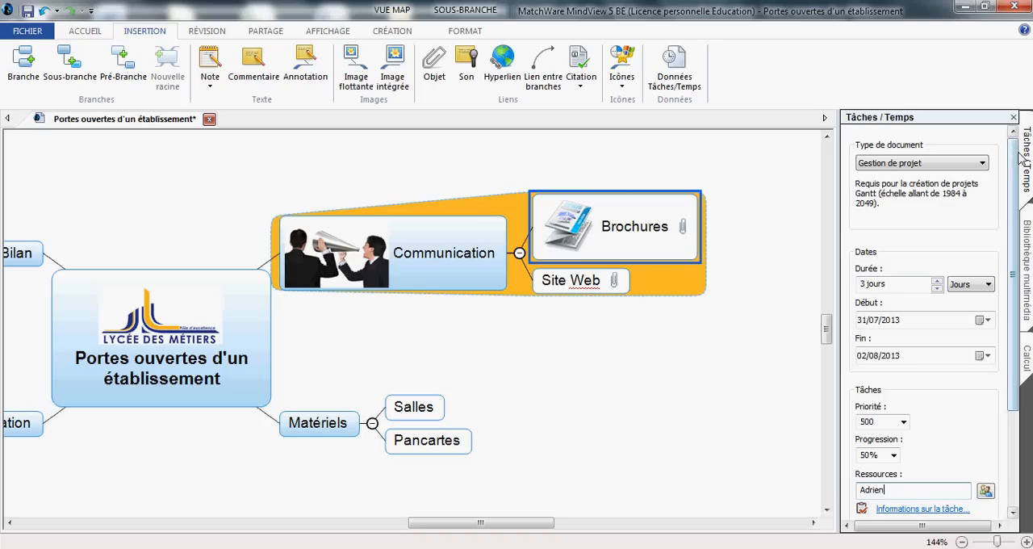
pyautogui.click(1013, 117)
pyautogui.click(385, 185)
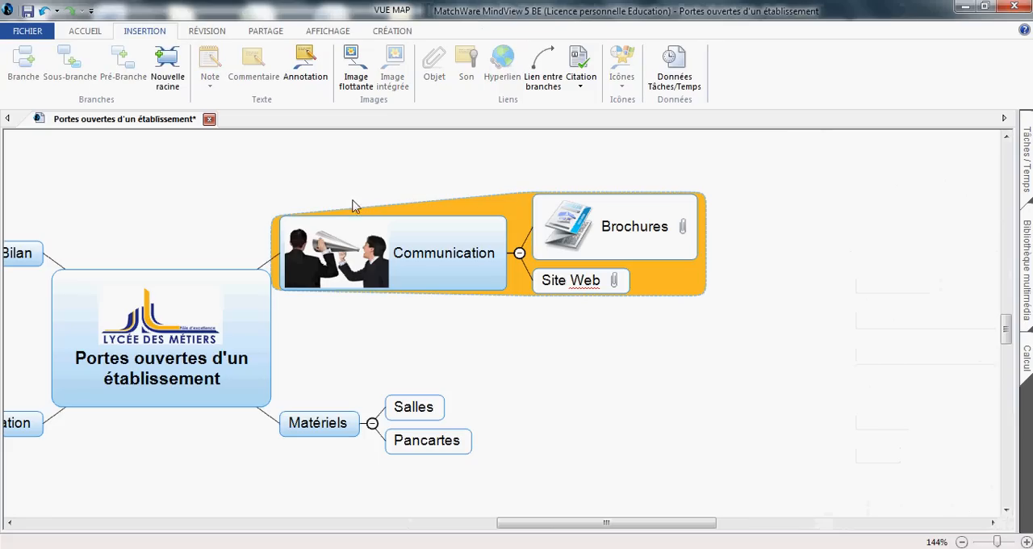
pyautogui.click(385, 323)
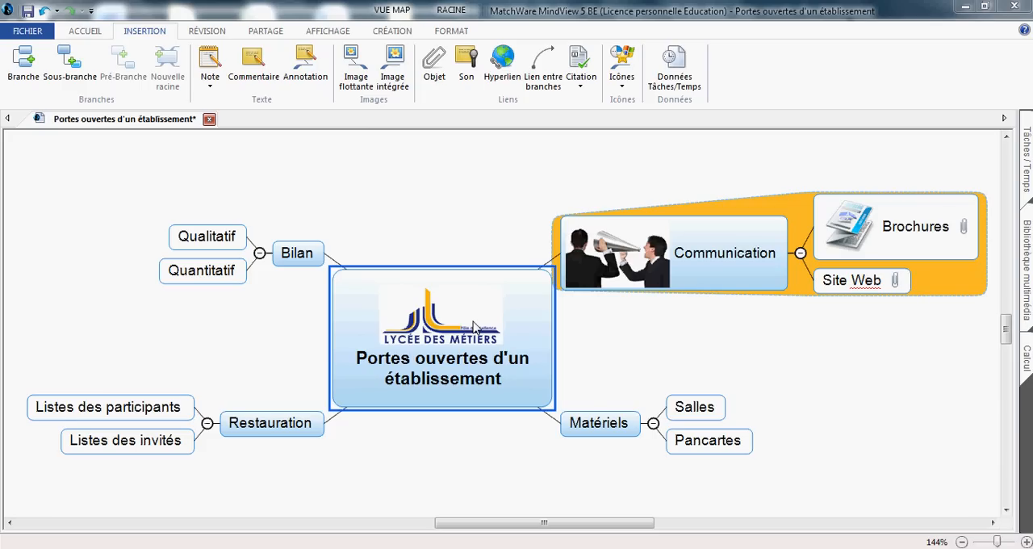
# Step: Display the document as a Gantt chart and widen the task table and its task name column
pyautogui.click(331, 32)
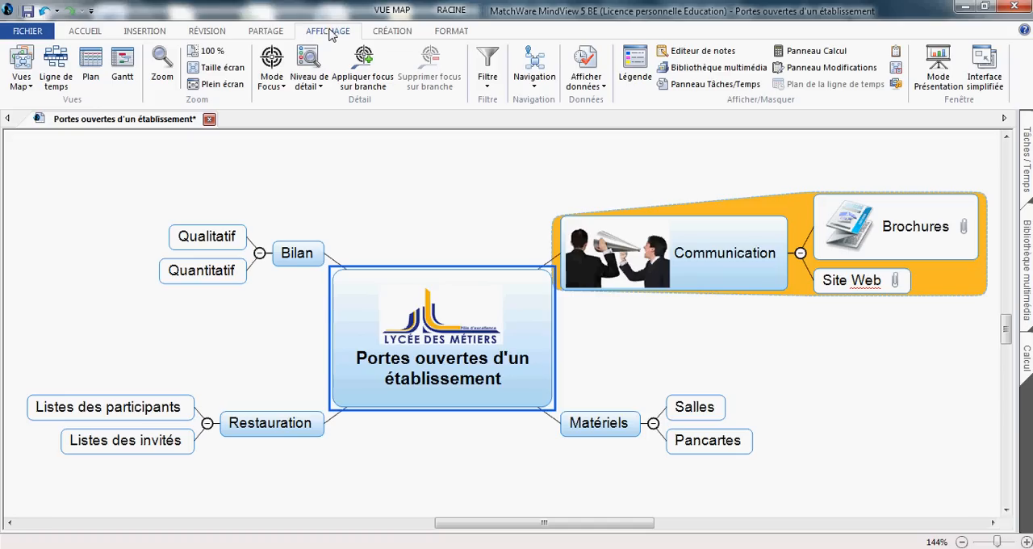
pyautogui.click(122, 81)
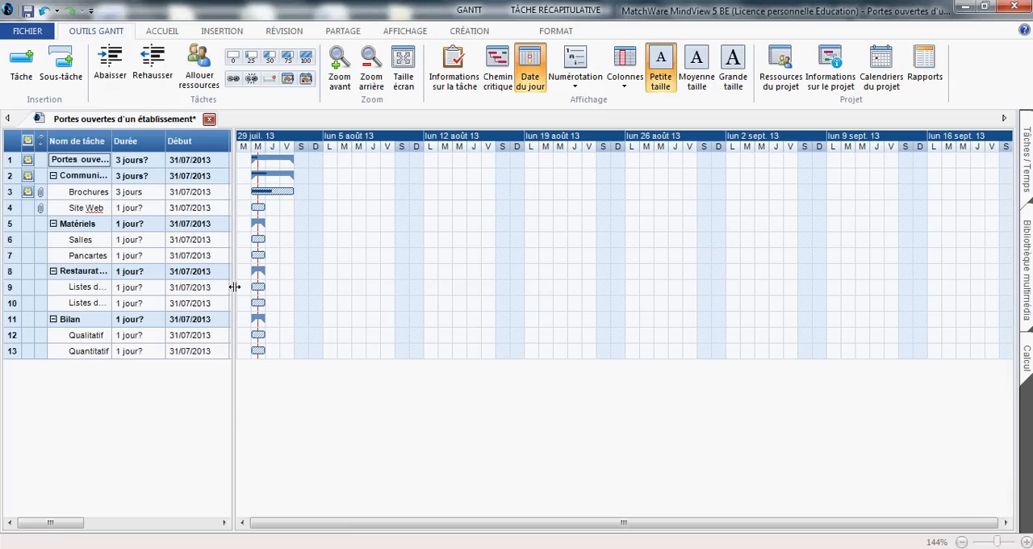
pyautogui.moveTo(234, 286); pyautogui.dragTo(480, 336)
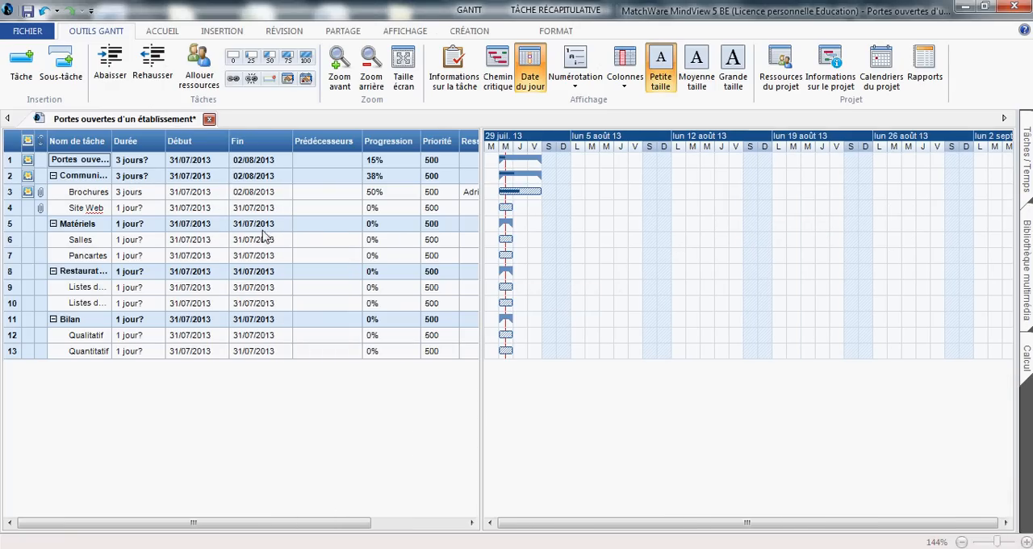
pyautogui.moveTo(114, 144); pyautogui.dragTo(169, 160)
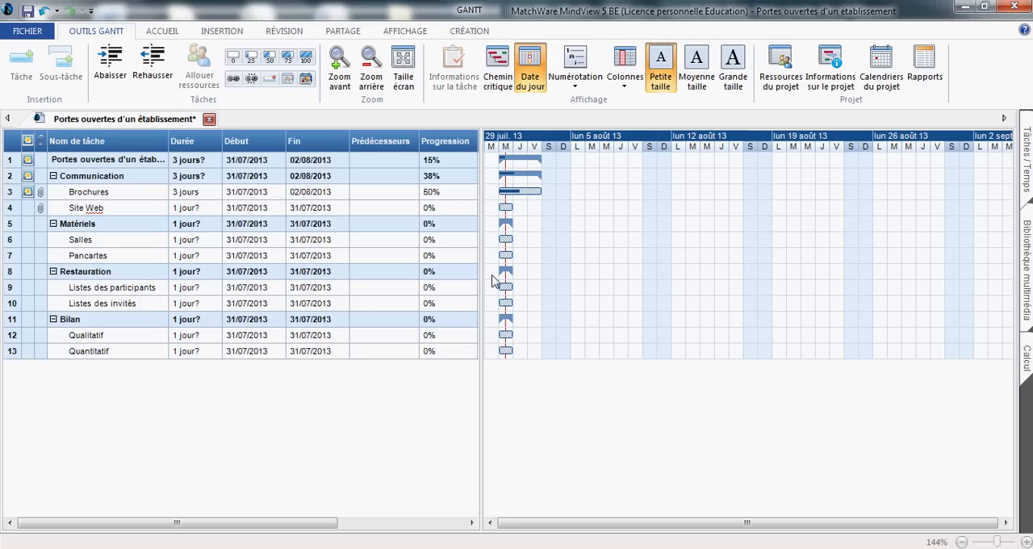
pyautogui.hotkey('ctrl', 'z')
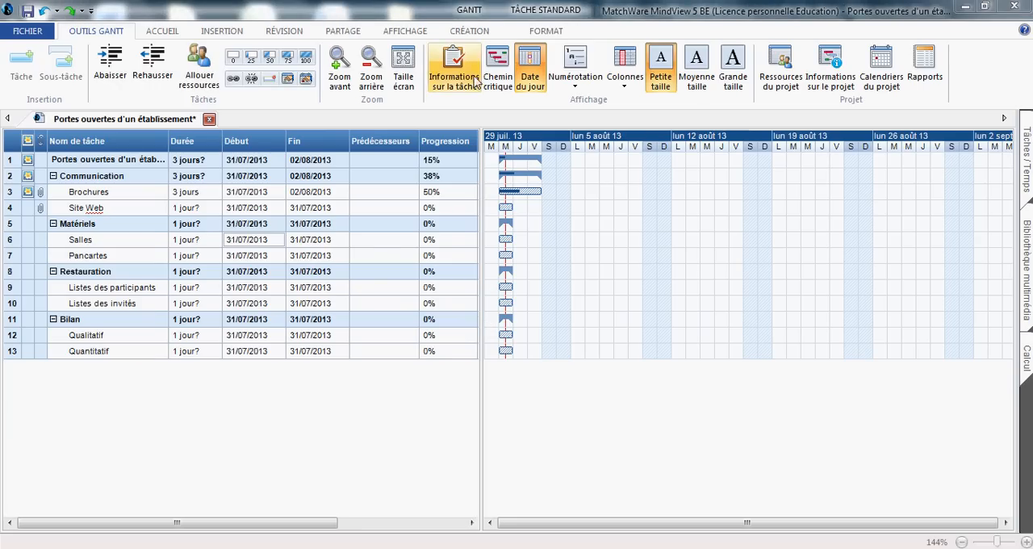
# Step: Show the task names and resources beside the bars of the Gantt chart
pyautogui.click(473, 32)
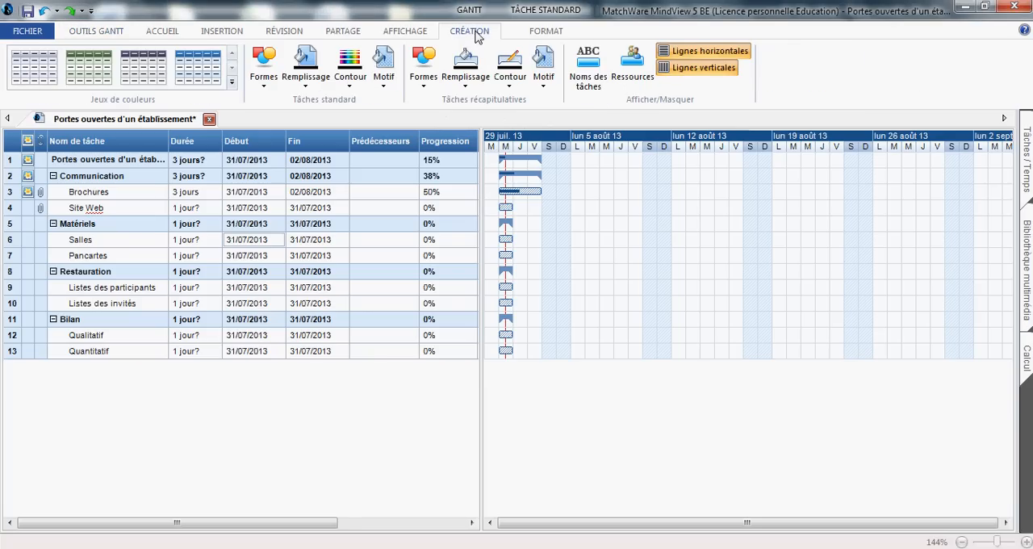
pyautogui.click(588, 67)
pyautogui.click(621, 71)
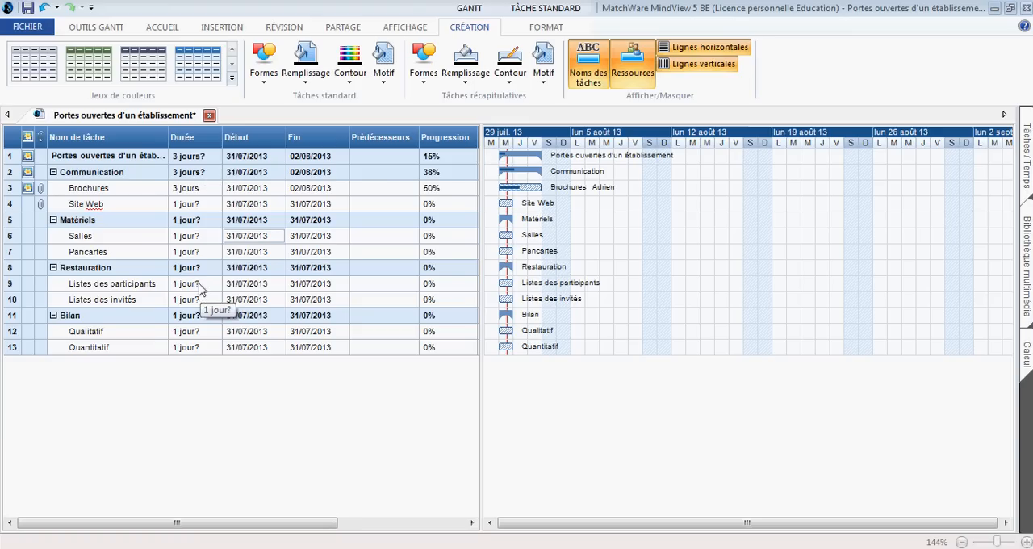
# Step: Set the duration of the Site Web task to 2 days in the task table
pyautogui.click(214, 206)
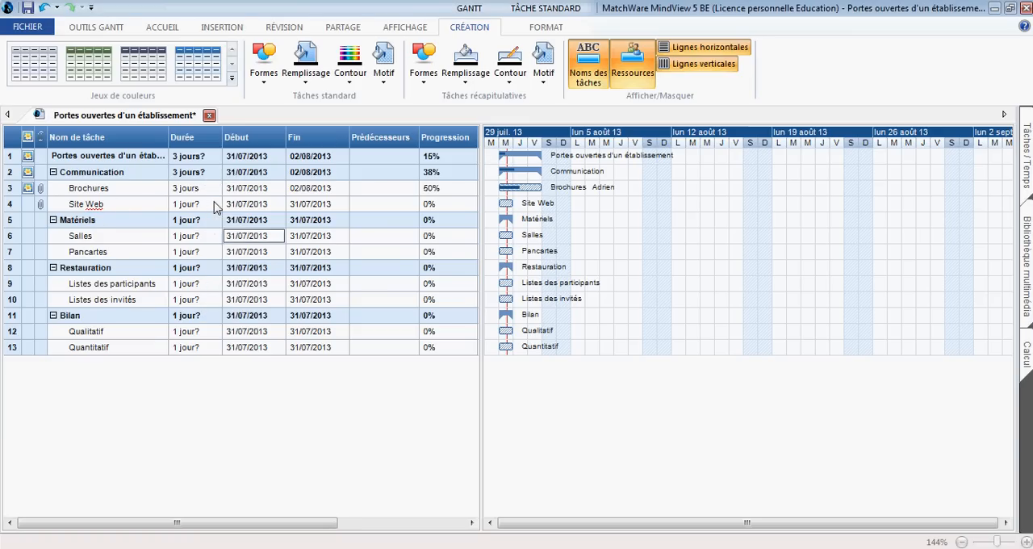
pyautogui.click(215, 201)
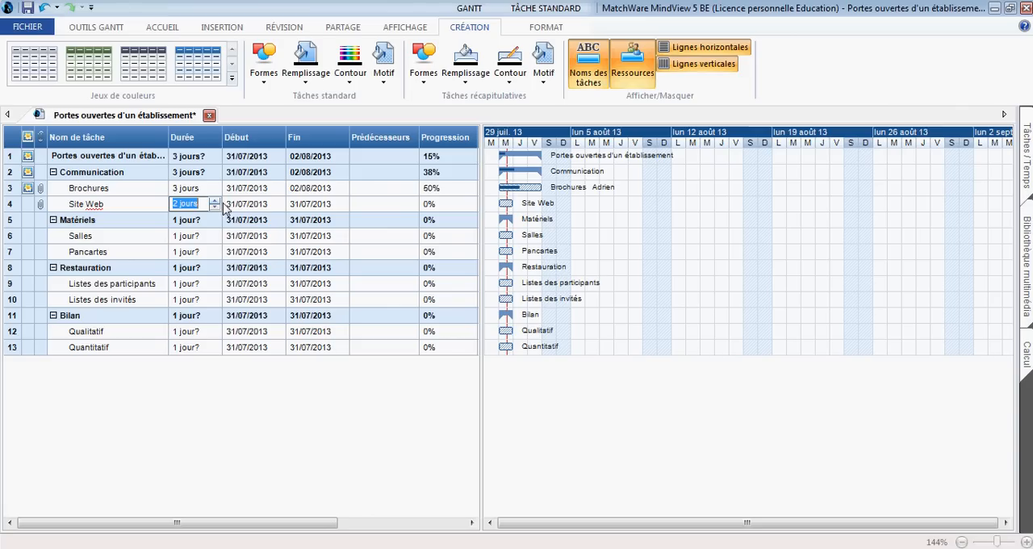
pyautogui.click(580, 211)
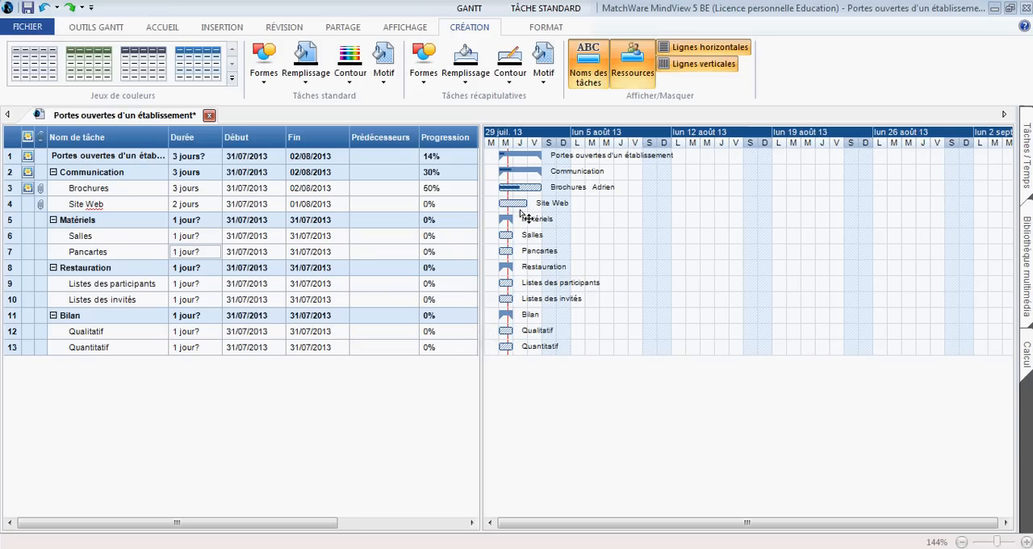
# Step: Move the Pancartes bar in the Gantt chart to start on 06/08/2013 and extend it to 3 days, ending 08/08/2013
pyautogui.click(513, 261)
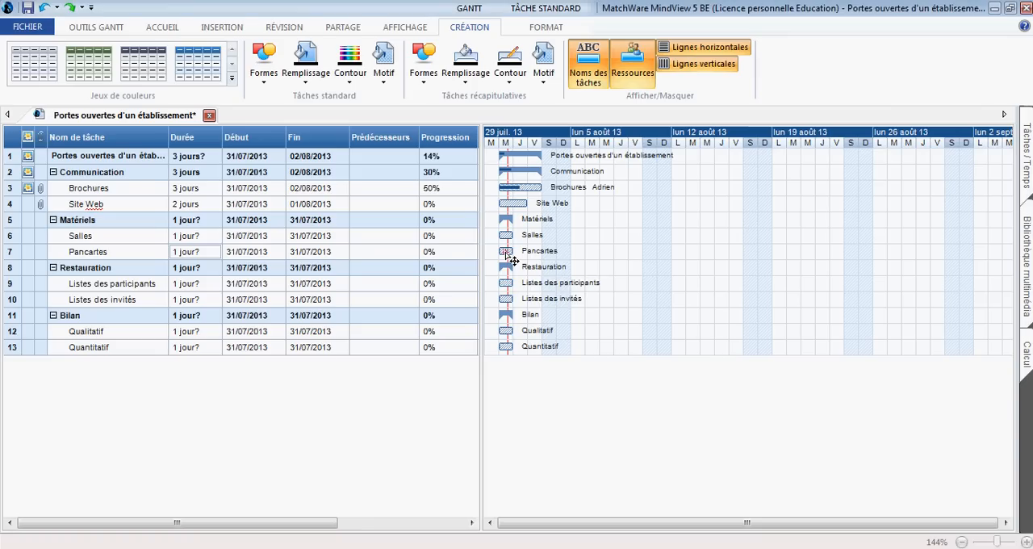
pyautogui.moveTo(513, 260); pyautogui.dragTo(593, 264)
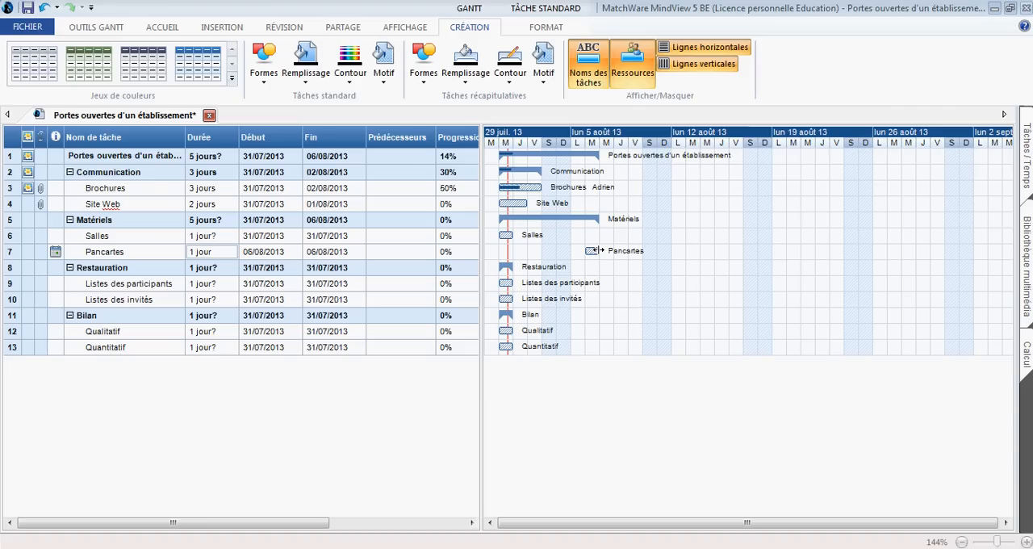
pyautogui.moveTo(598, 250); pyautogui.dragTo(626, 258)
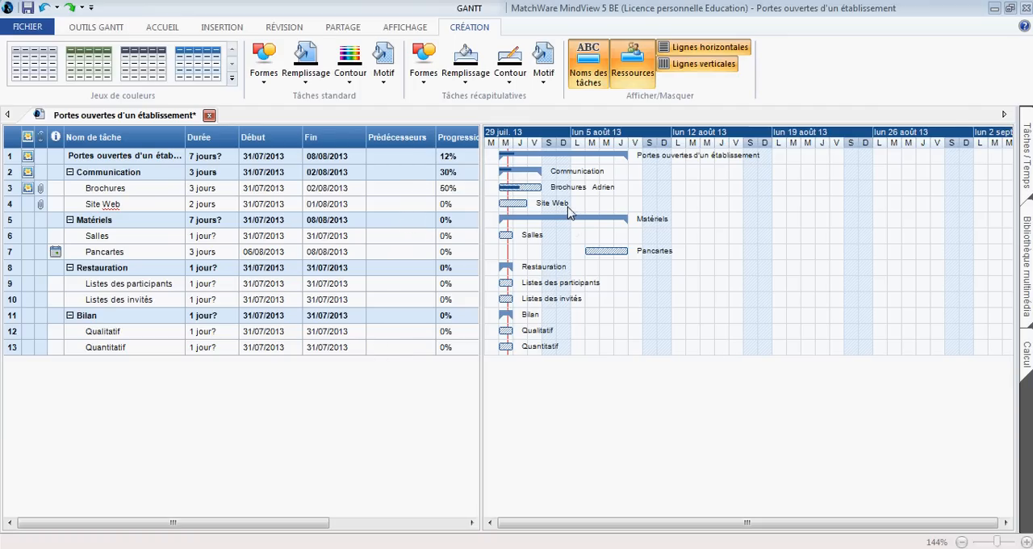
# Step: Set task 3, Brochures, as the predecessor of the Site Web task in the task table
pyautogui.click(382, 209)
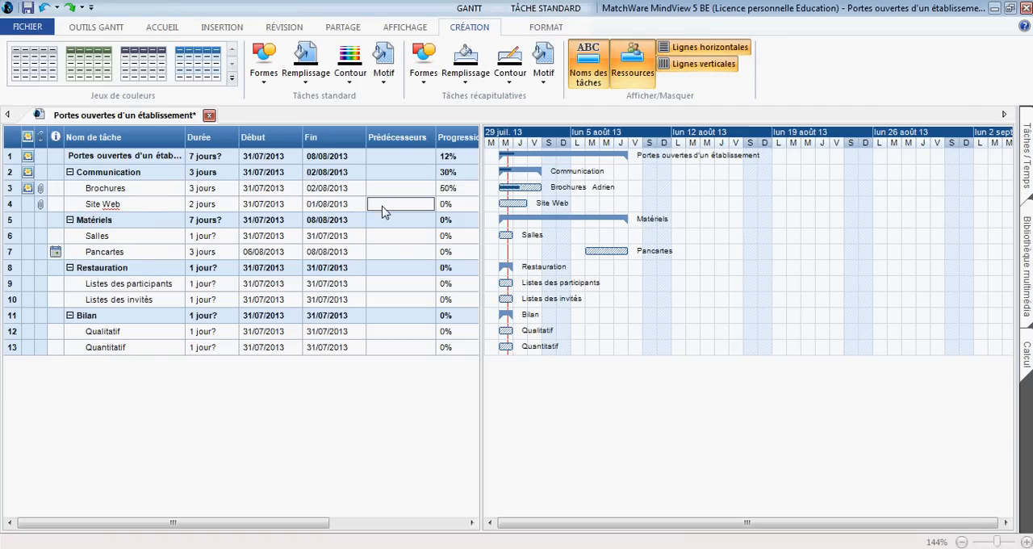
pyautogui.write('3')
pyautogui.press('Return')
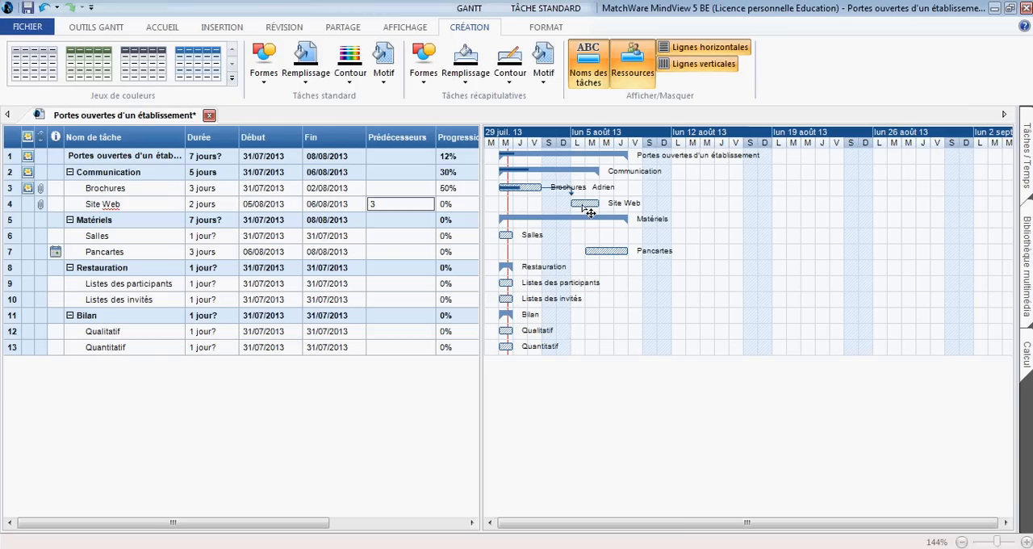
pyautogui.press('Return')
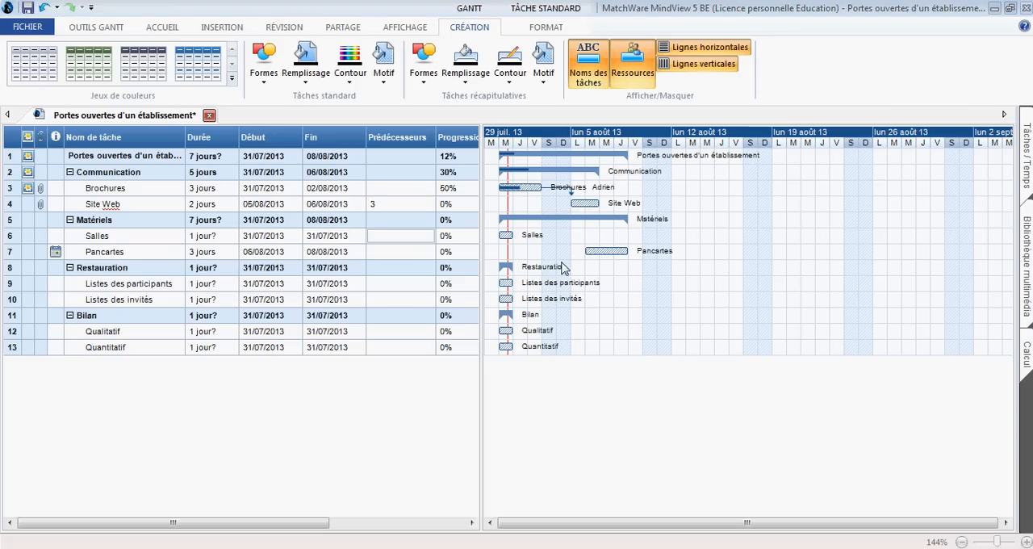
# Step: Make Site Web the Fin à Début (FD) predecessor of Salles in its task information, and link the Salles bar to the Pancartes bar
pyautogui.doubleClick(507, 236)
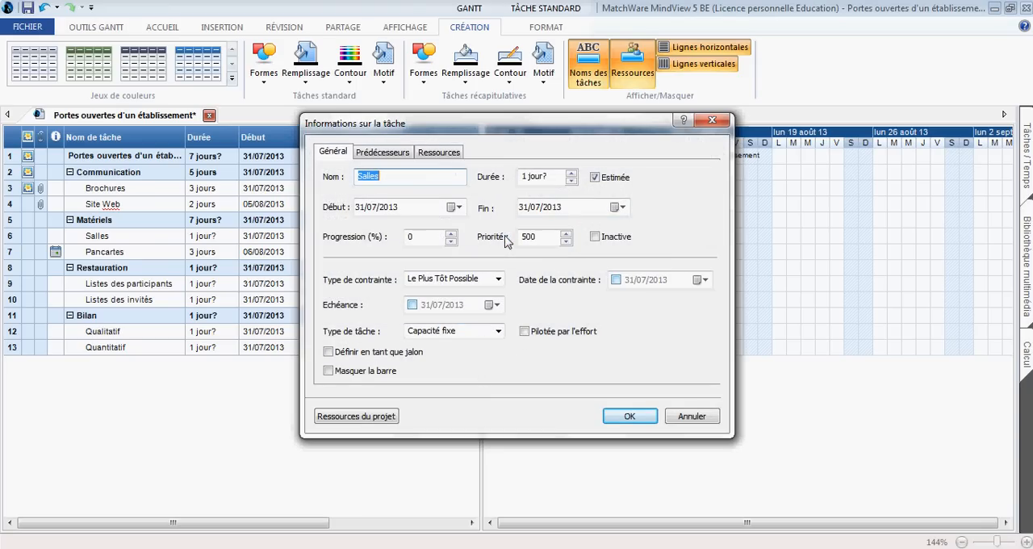
pyautogui.click(375, 154)
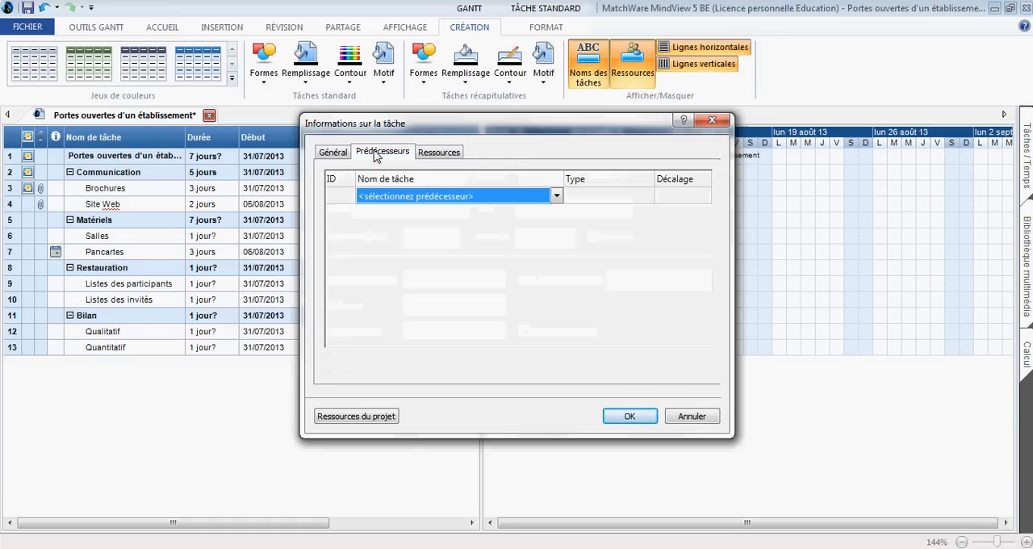
pyautogui.click(556, 196)
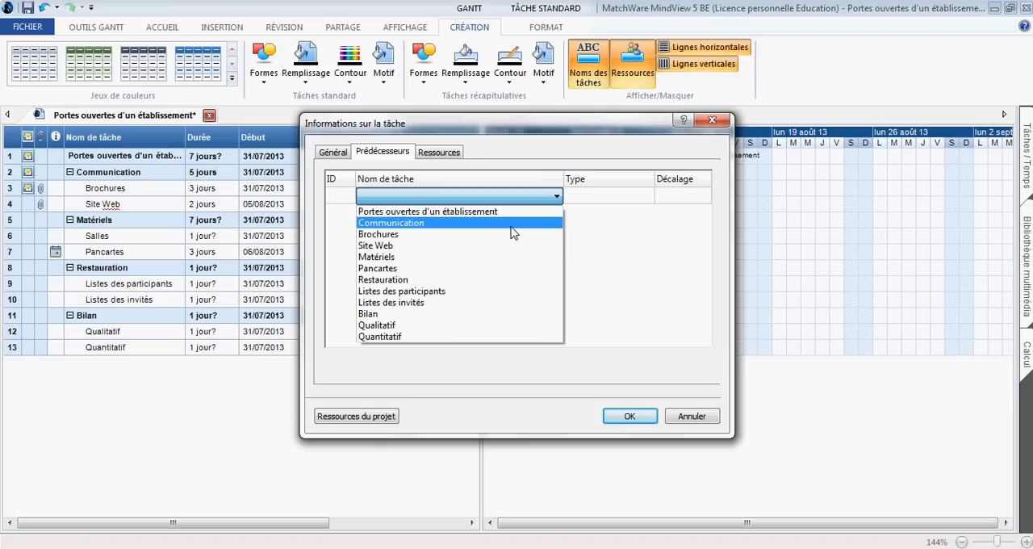
pyautogui.click(490, 246)
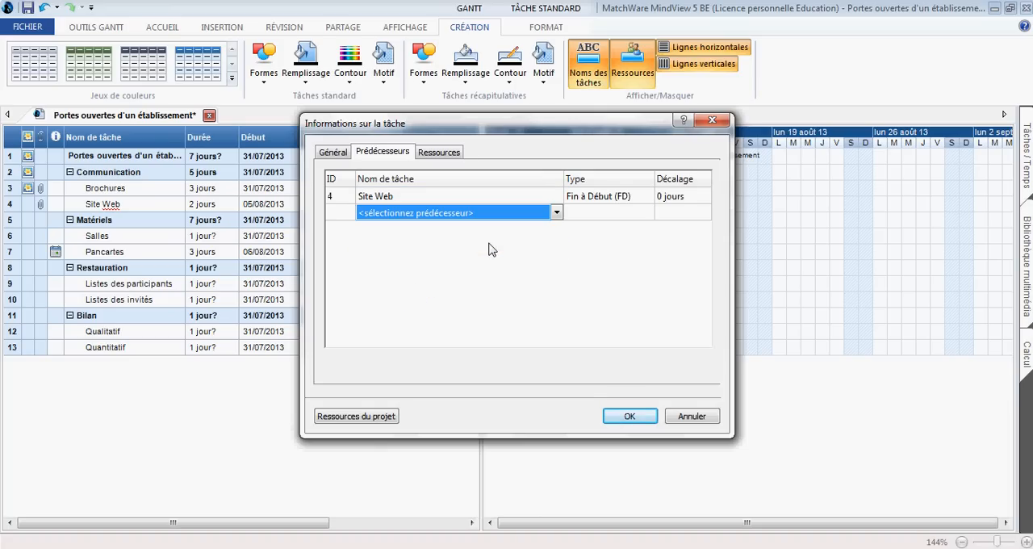
pyautogui.click(628, 416)
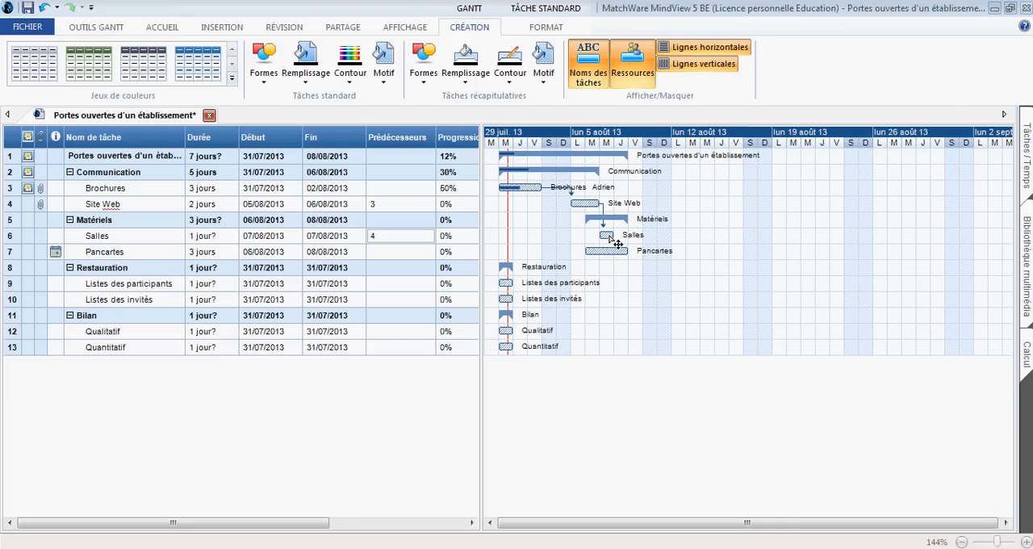
pyautogui.moveTo(607, 236)
pyautogui.mouseDown()
pyautogui.moveTo(606, 308)
pyautogui.moveTo(611, 255)
pyautogui.mouseUp()
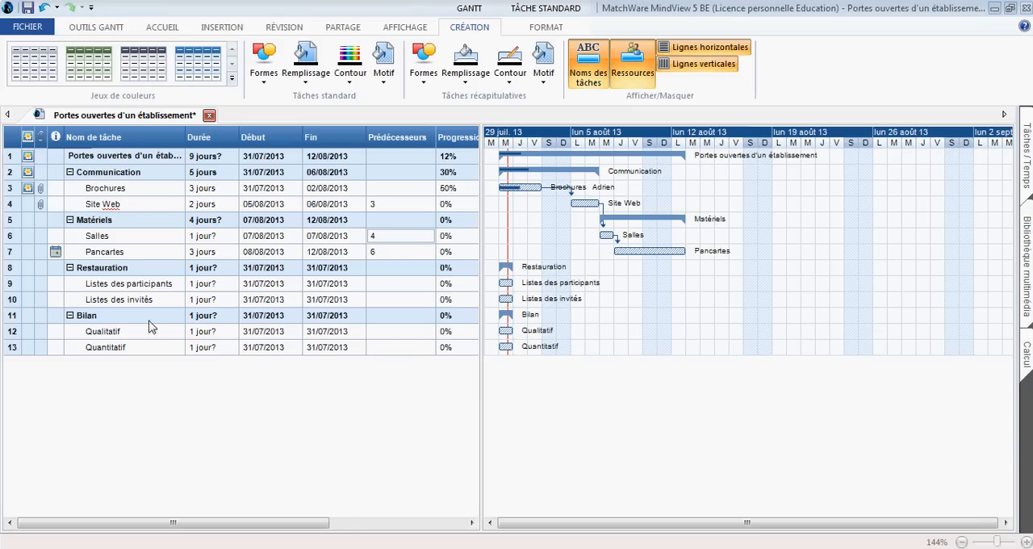
# Step: Assign one person's name as the resource for each of the Site Web, Salles and Pancartes tasks in the task table
pyautogui.moveTo(152, 526); pyautogui.dragTo(315, 529)
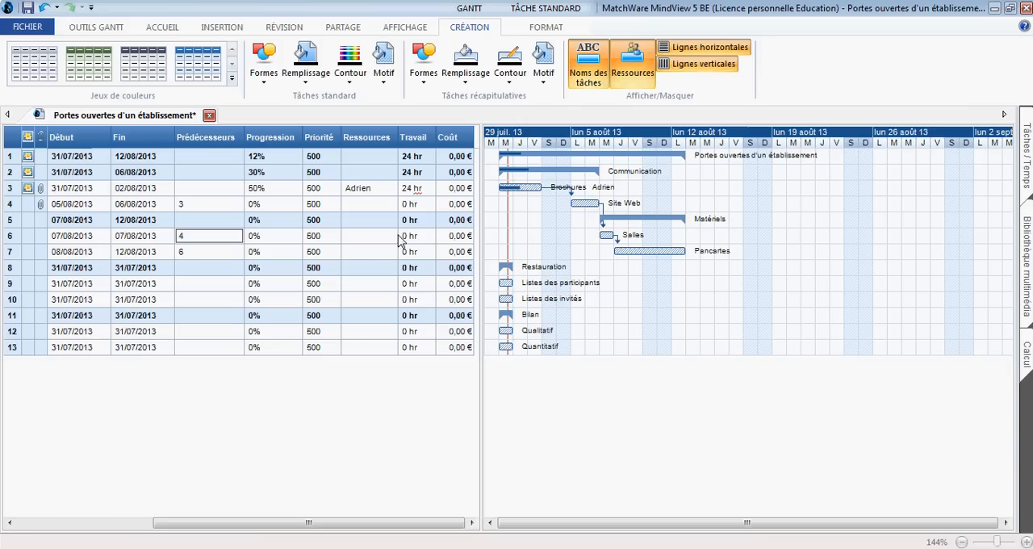
pyautogui.click(377, 207)
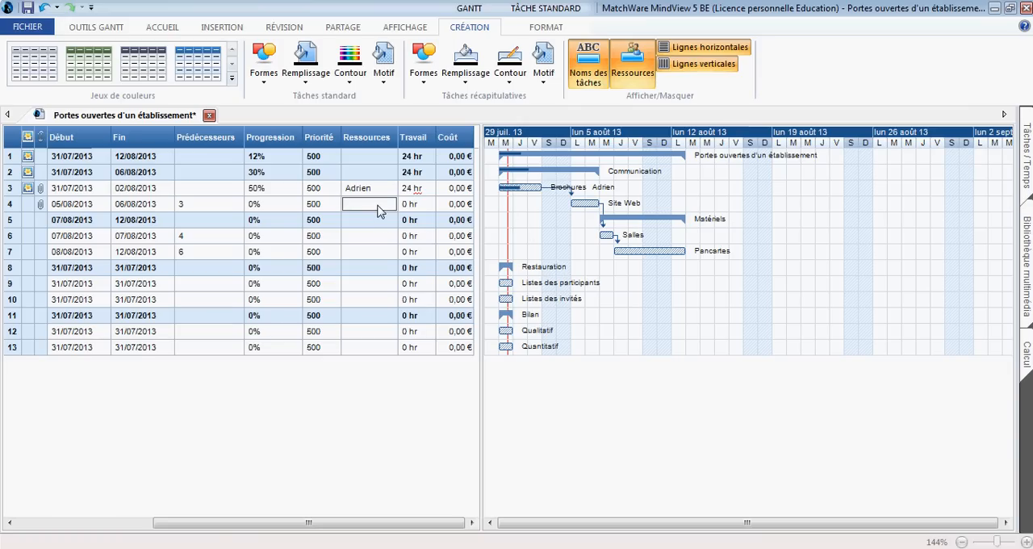
pyautogui.write('Marc')
pyautogui.click(348, 240)
pyautogui.write('Rory')
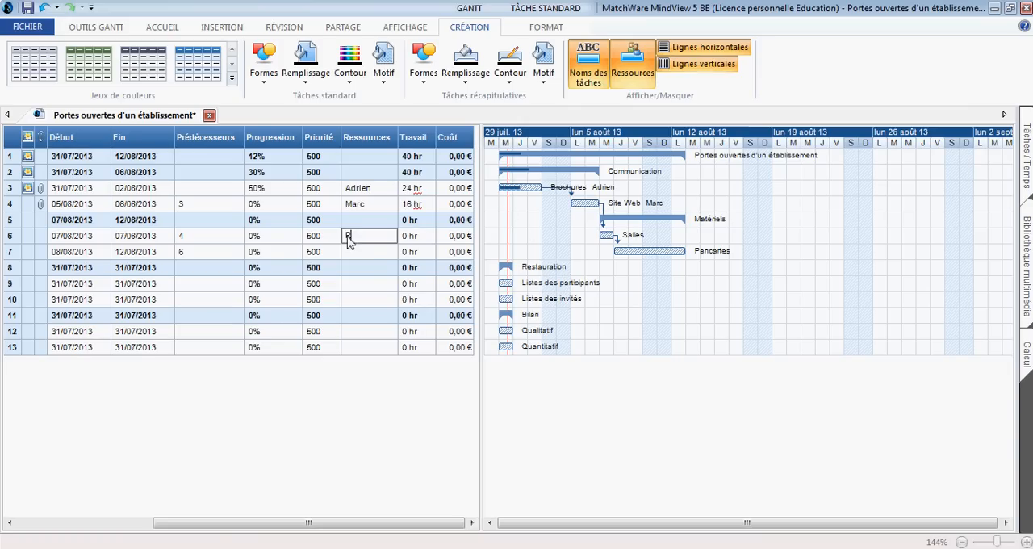
pyautogui.click(363, 253)
pyautogui.write('Michel')
pyautogui.press('Return')
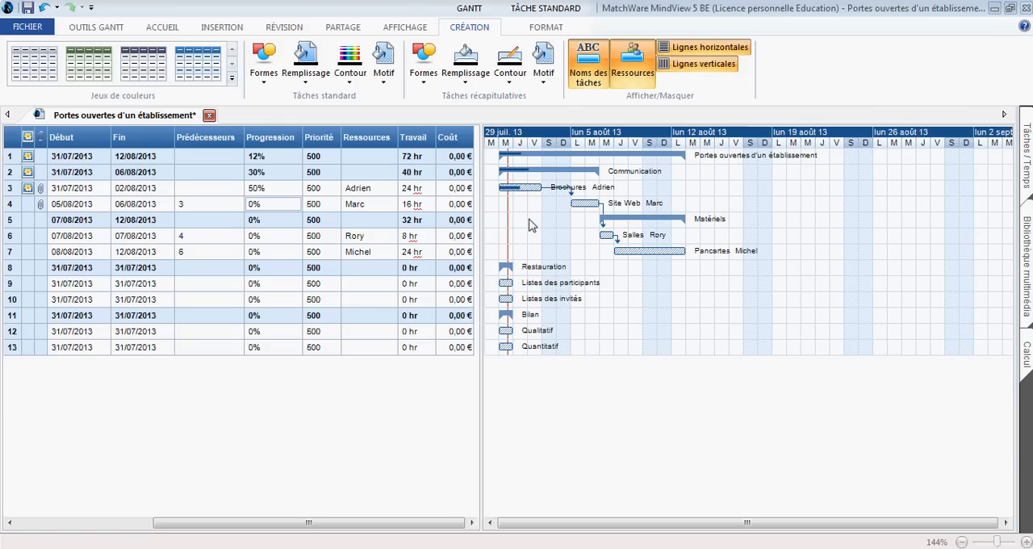
# Step: Set the progress of Site Web to 100% in the task table and that of Pancartes to 75% on its Gantt bar
pyautogui.click(295, 207)
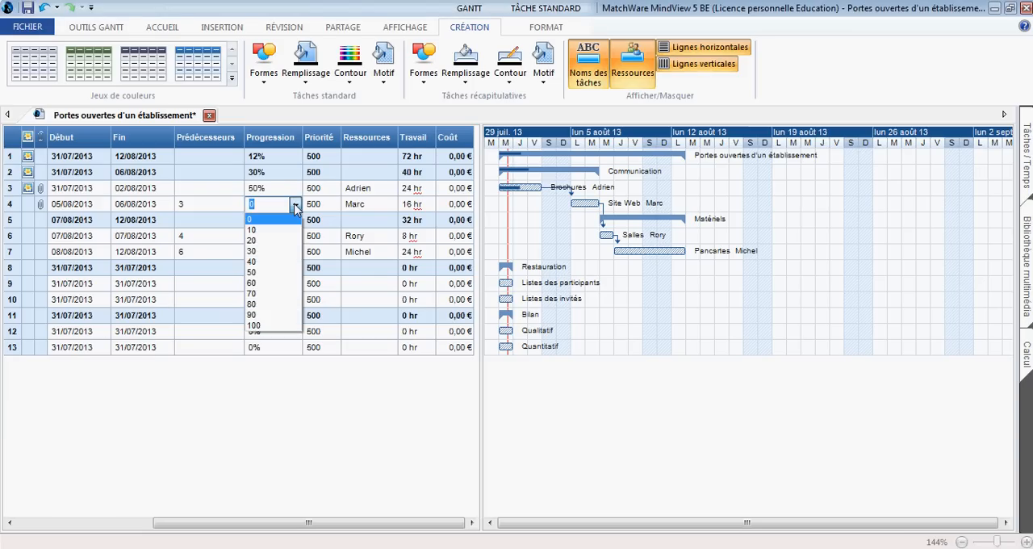
pyautogui.click(264, 325)
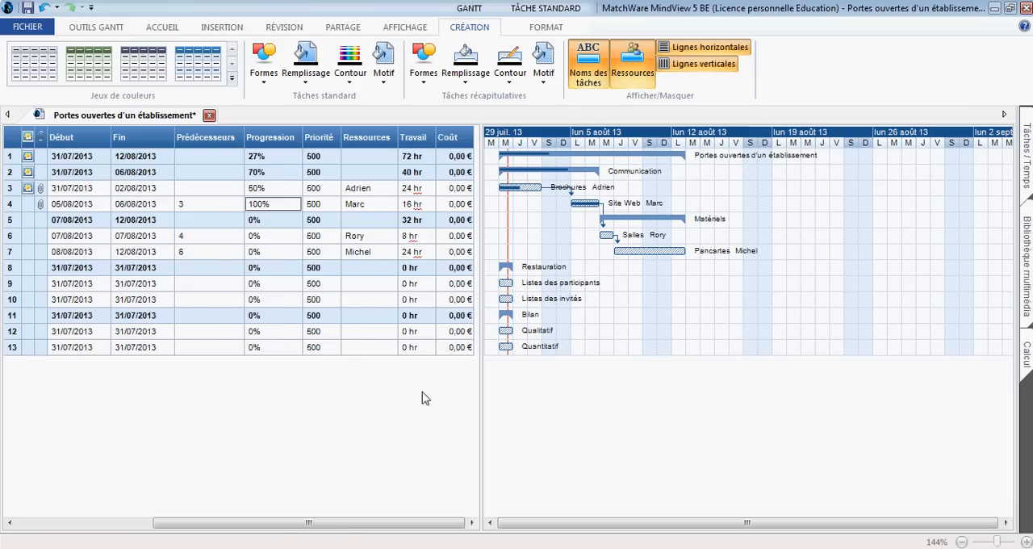
pyautogui.moveTo(346, 526); pyautogui.dragTo(183, 545)
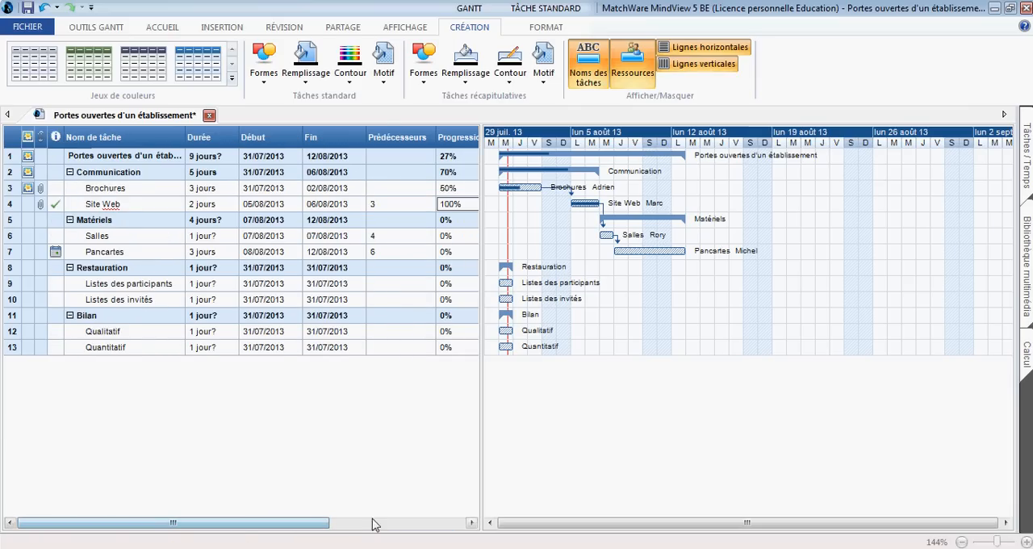
pyautogui.click(616, 253)
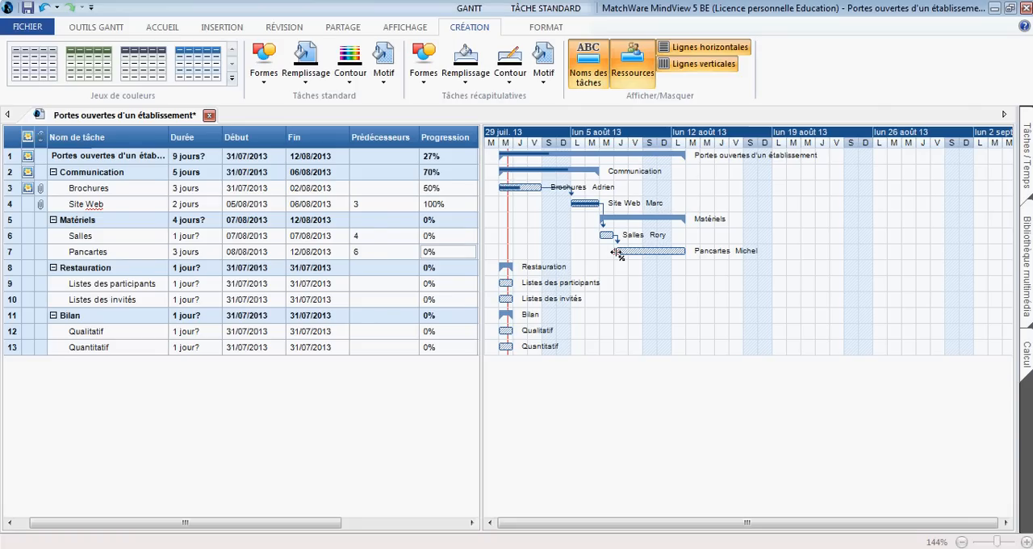
pyautogui.moveTo(616, 253); pyautogui.dragTo(674, 253)
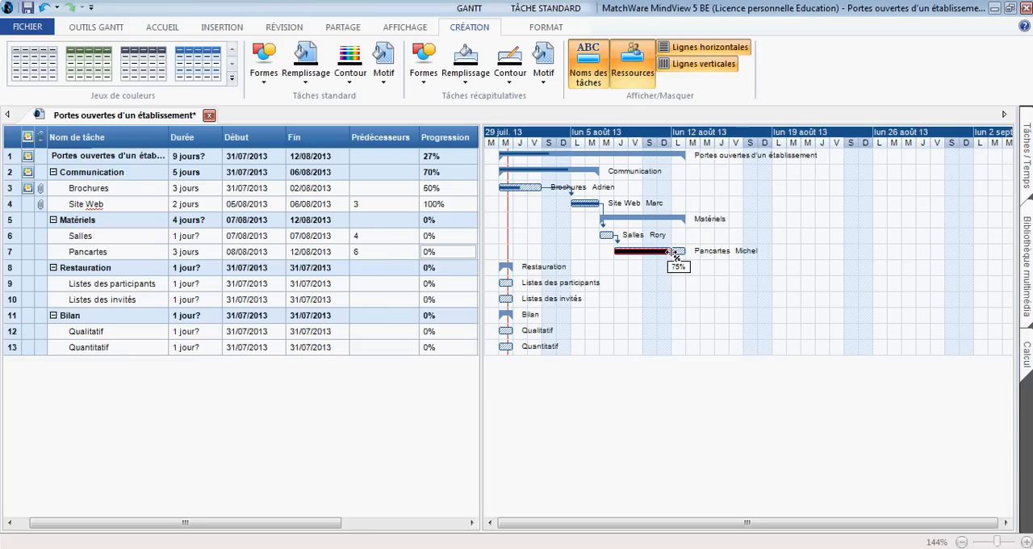
pyautogui.moveTo(675, 252); pyautogui.dragTo(675, 252)
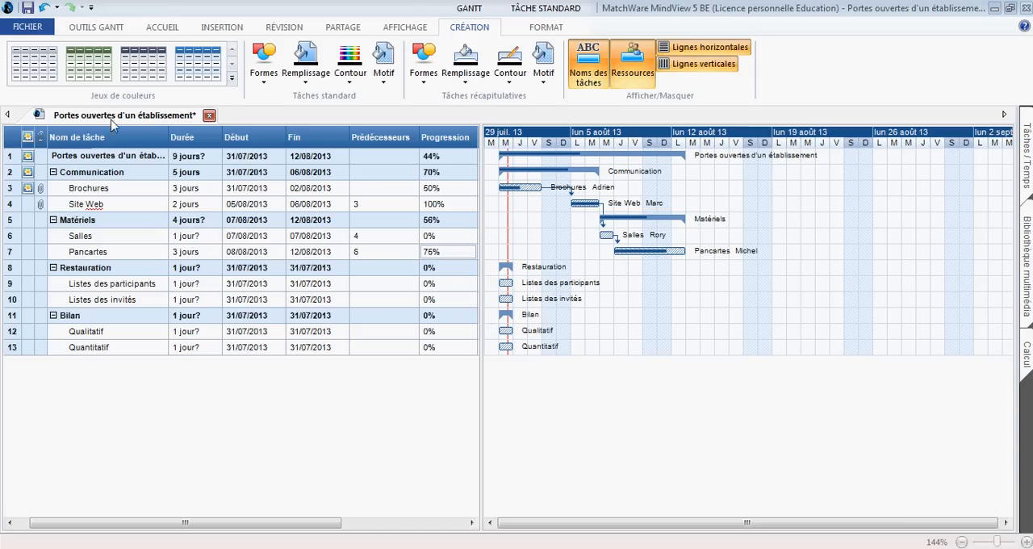
# Step: Start creating the HTML project reports from the Gantt data, opening the save dialog for the report file
pyautogui.click(84, 30)
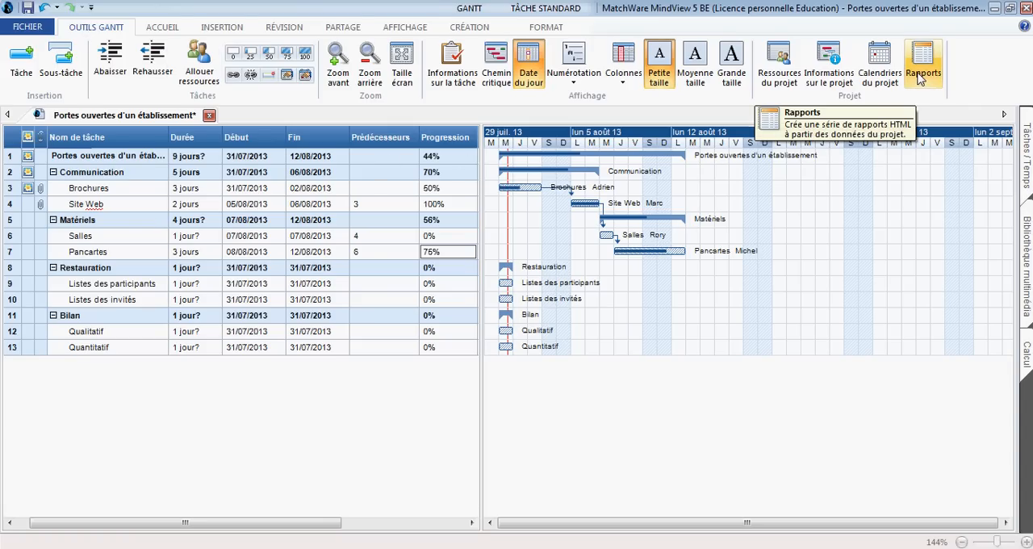
pyautogui.click(921, 75)
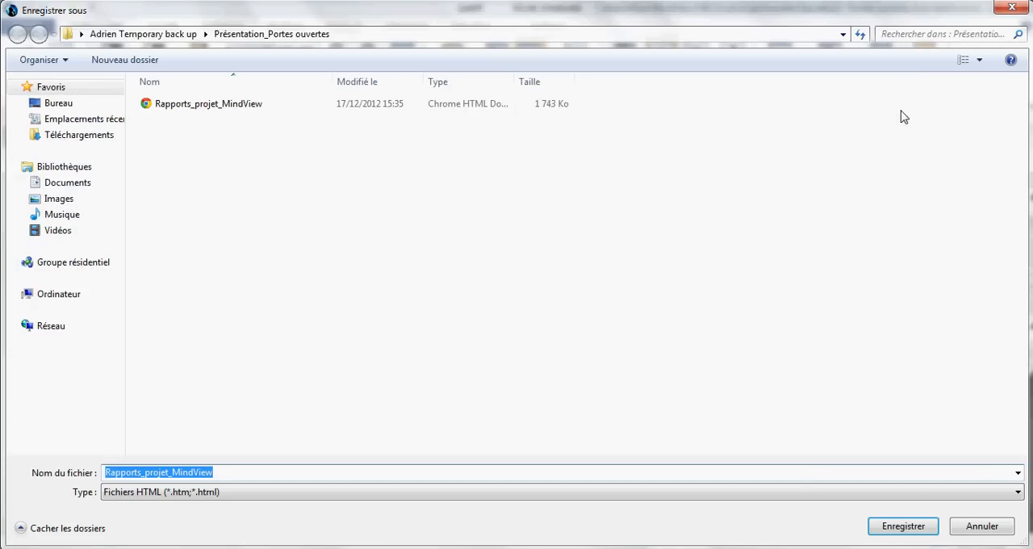
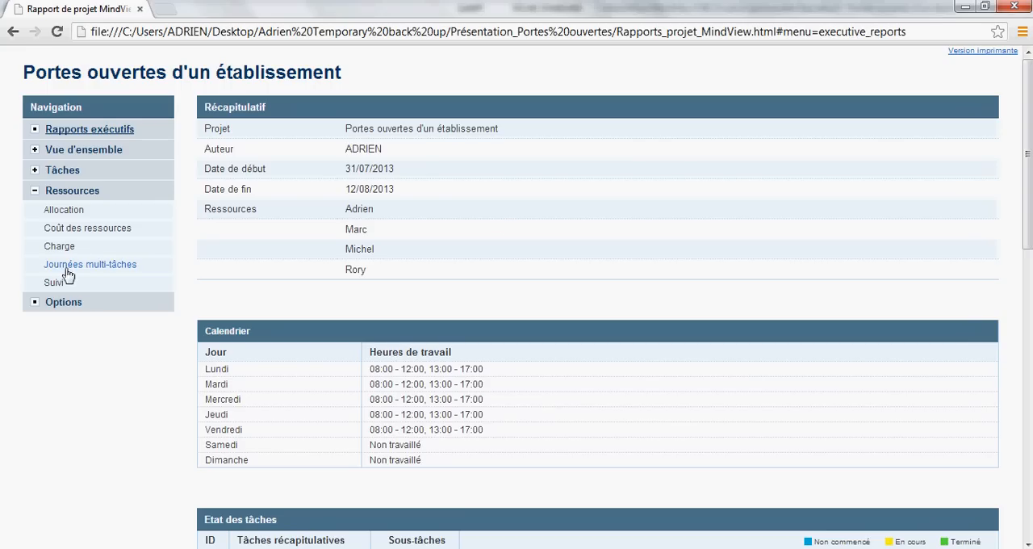
# Step: Close the HTML project report and open the Gantt chart's print preview in landscape (Paysage) orientation
pyautogui.click(1013, 8)
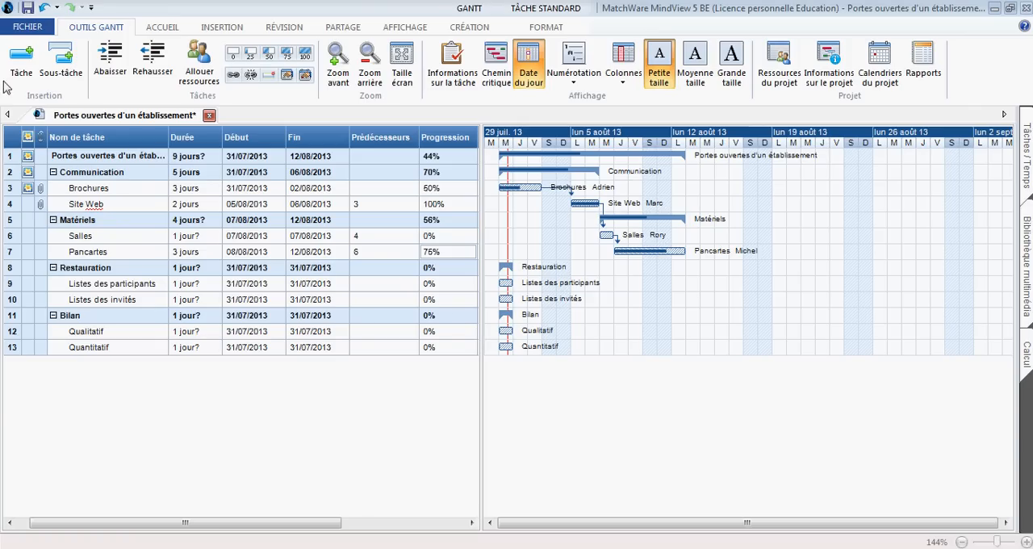
pyautogui.click(27, 28)
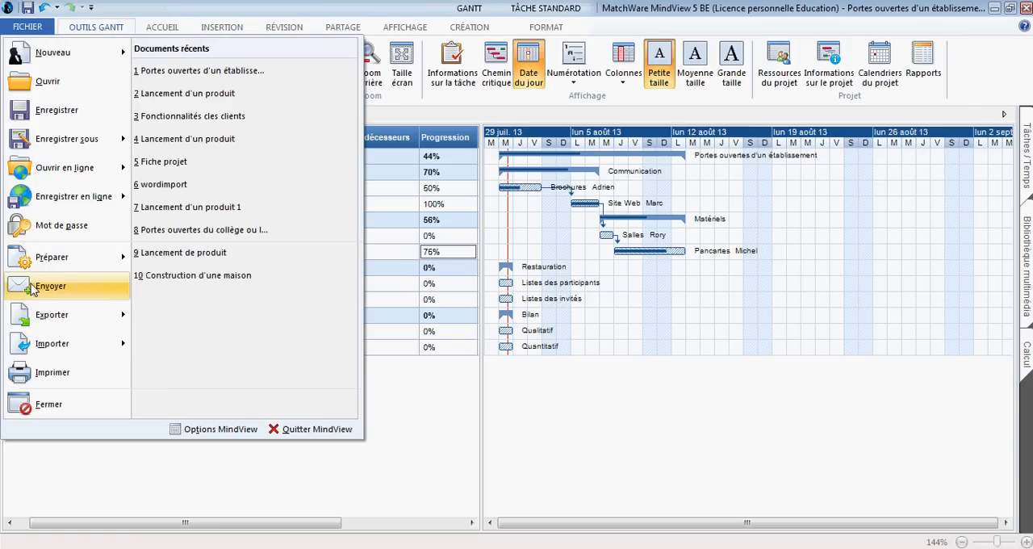
pyautogui.click(47, 377)
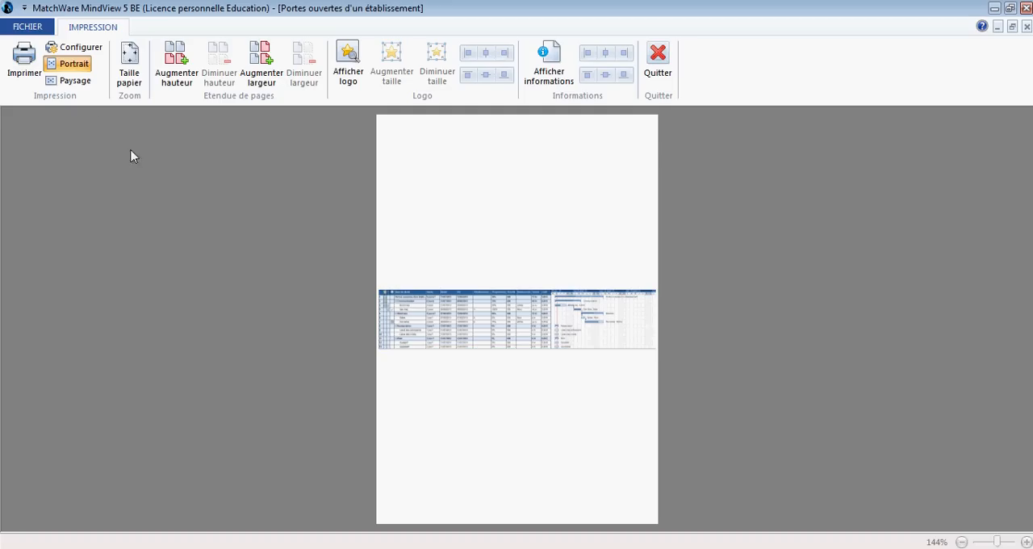
pyautogui.click(74, 84)
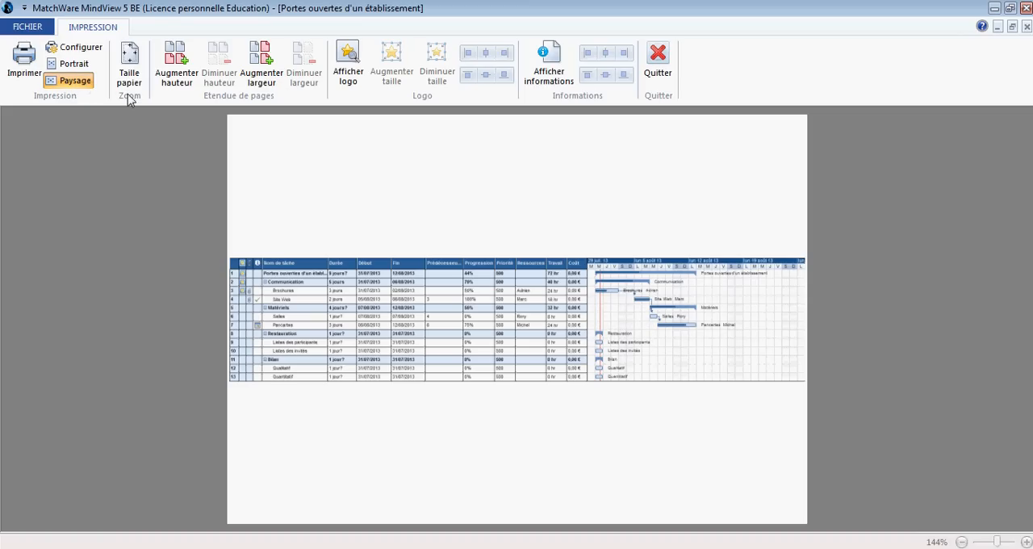
# Step: Spread the Gantt printout three pages wide, shift it so the bar chart starts on its own page, and quit the preview
pyautogui.click(261, 80)
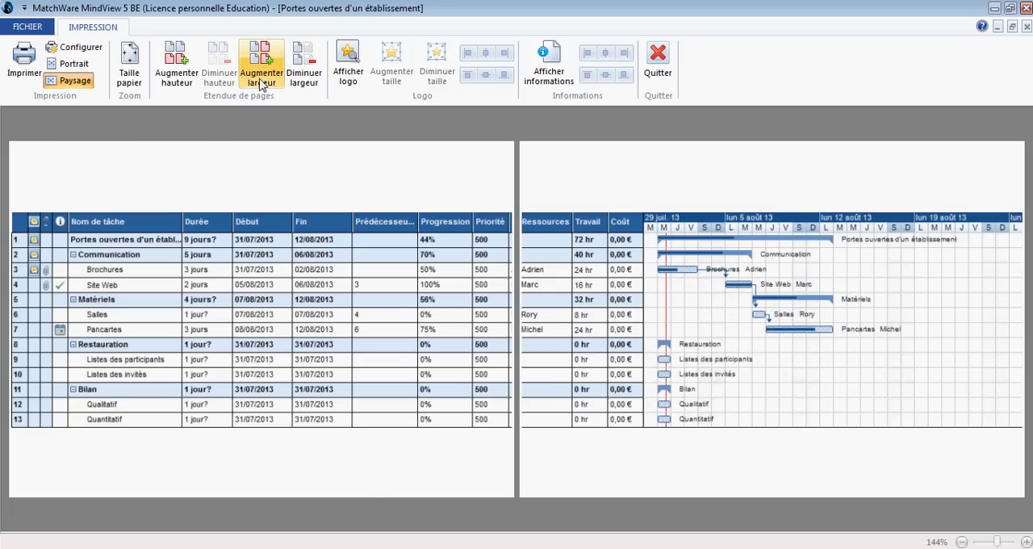
pyautogui.click(261, 80)
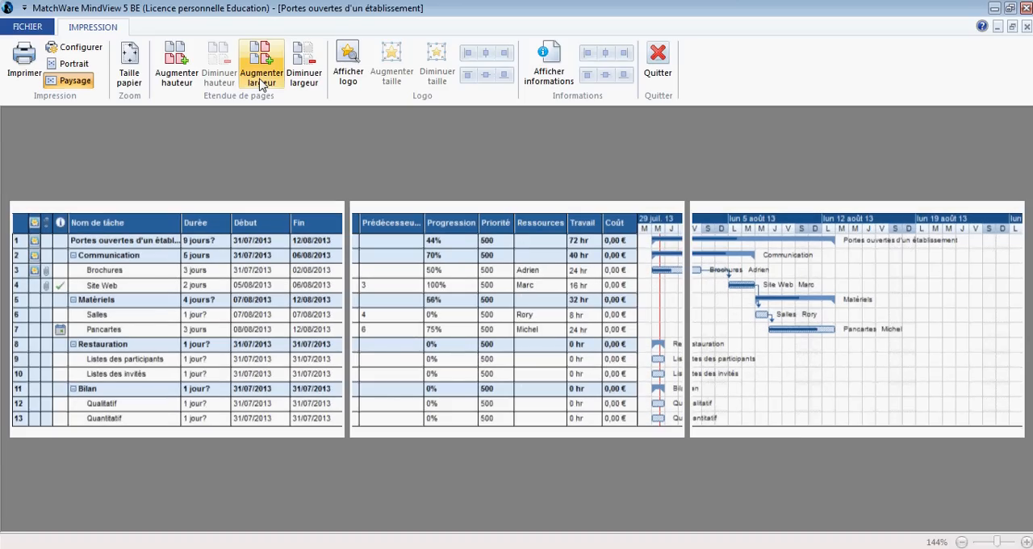
pyautogui.click(261, 81)
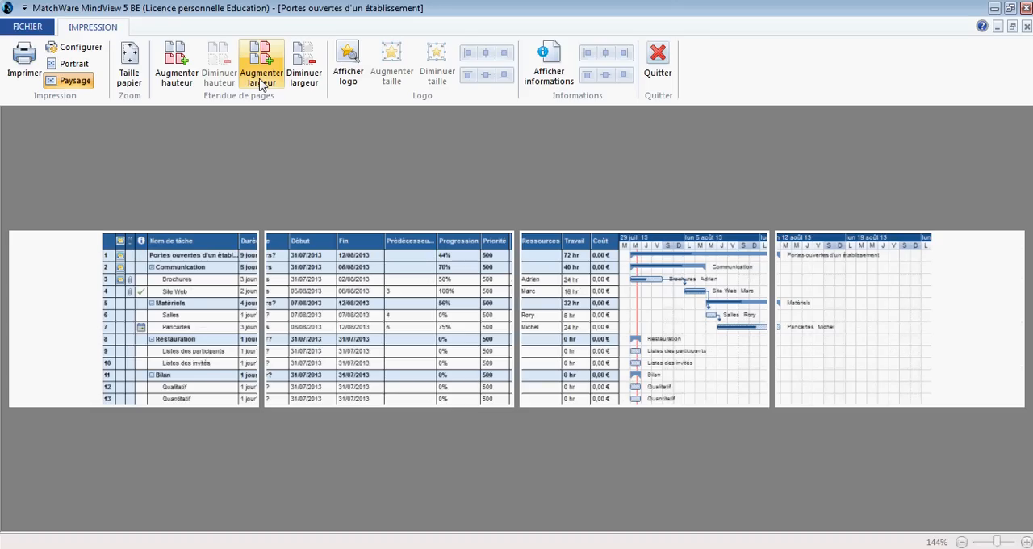
pyautogui.click(296, 81)
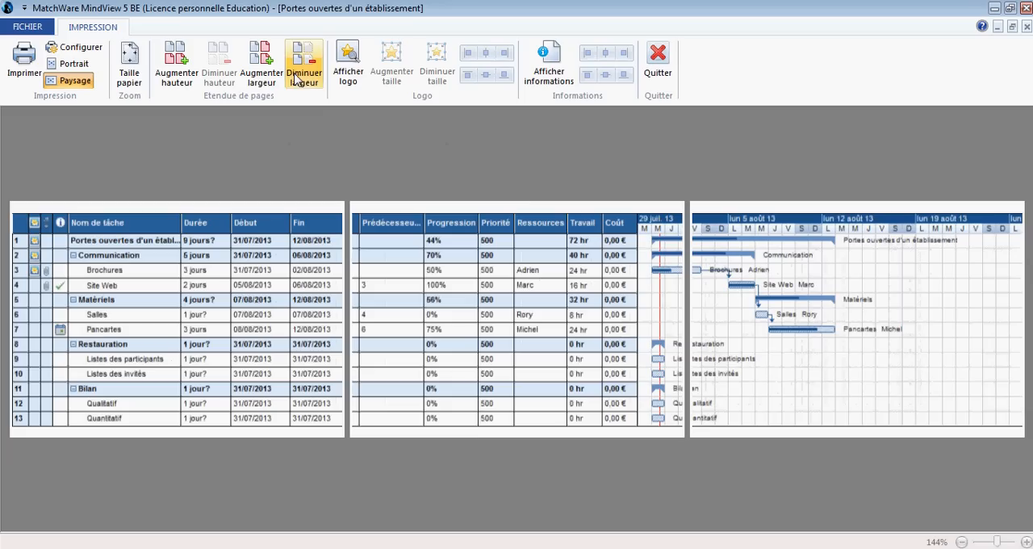
pyautogui.moveTo(1011, 227); pyautogui.dragTo(910, 274)
pyautogui.moveTo(562, 288); pyautogui.dragTo(360, 302)
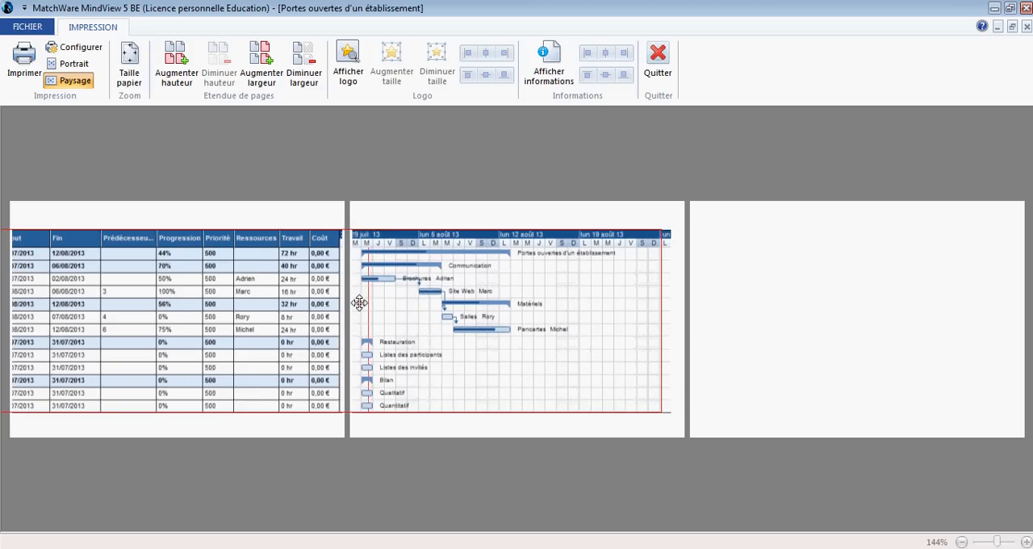
pyautogui.click(658, 74)
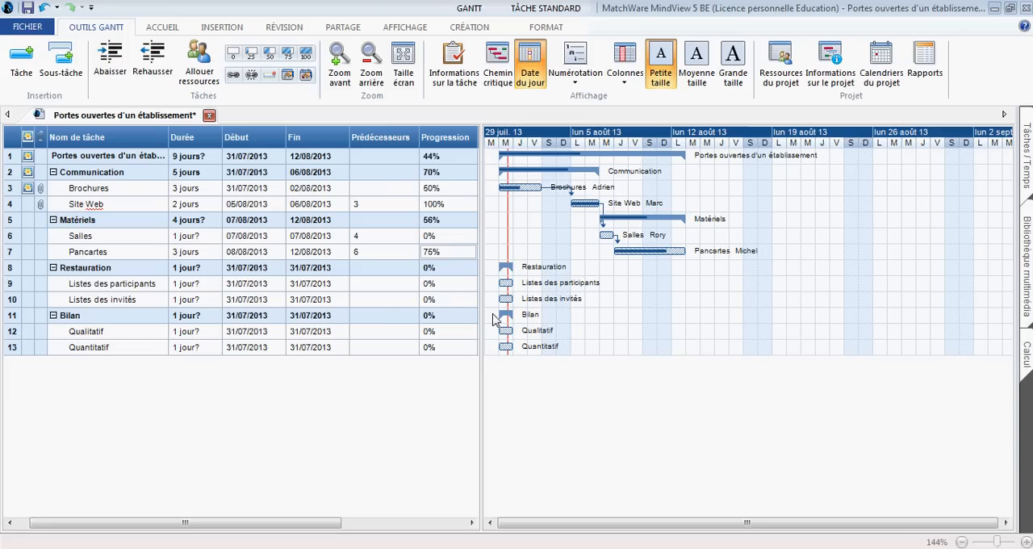
# Step: Switch the project from the Gantt view back to the Mind Map view
pyautogui.click(407, 29)
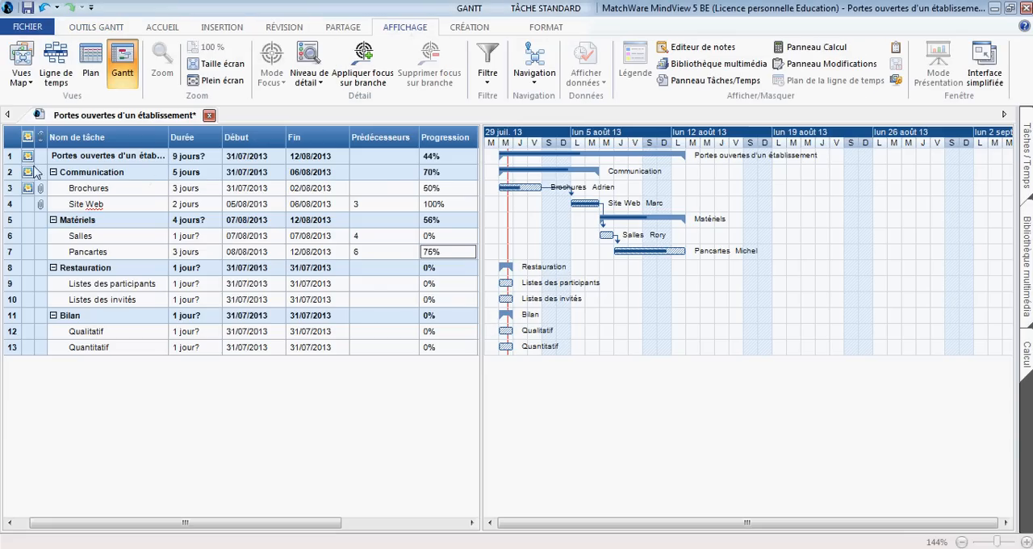
pyautogui.click(21, 73)
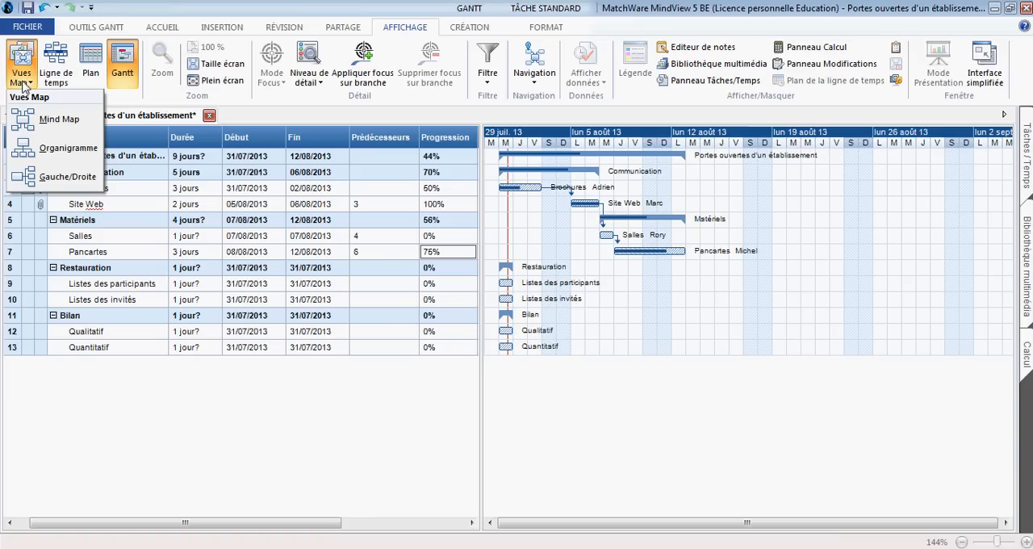
pyautogui.click(40, 123)
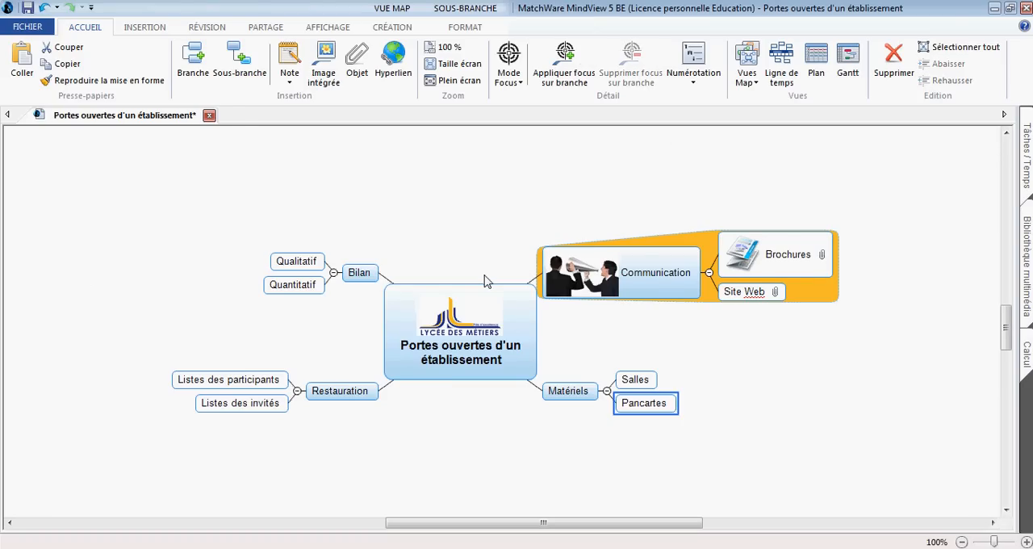
pyautogui.scroll(2, 484, 281)
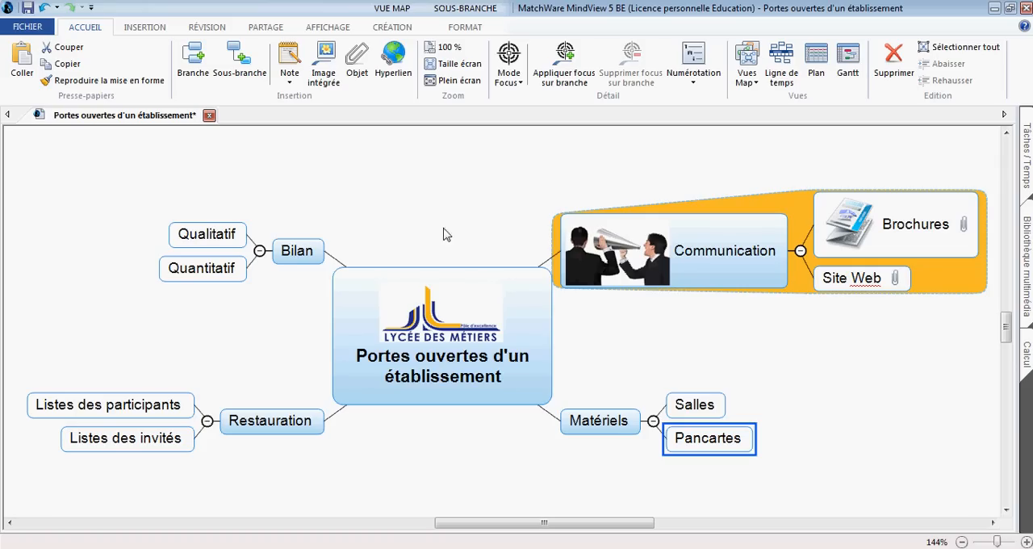
# Step: Display the Progression, Début/Fin and Ressources data on the mind map branches
pyautogui.click(329, 28)
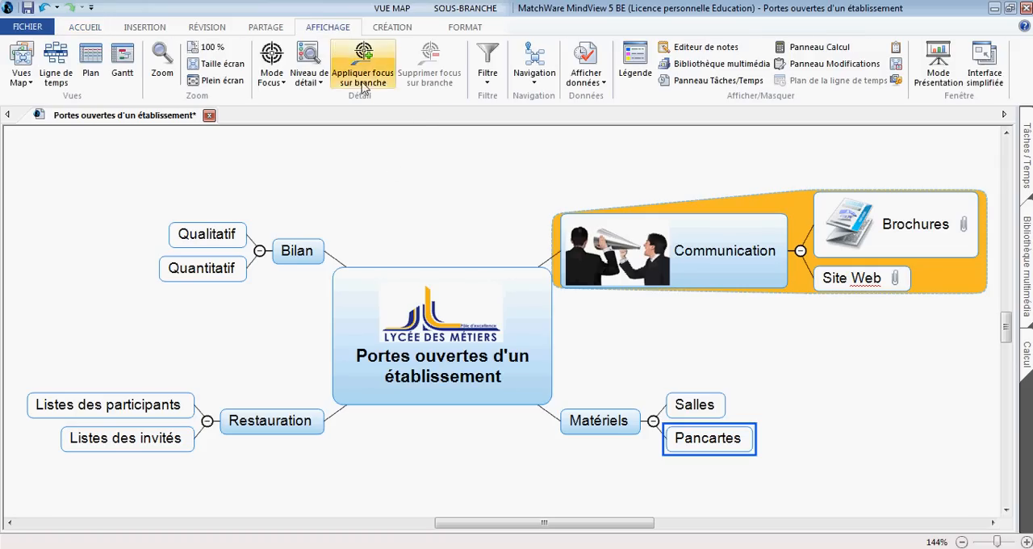
pyautogui.click(595, 82)
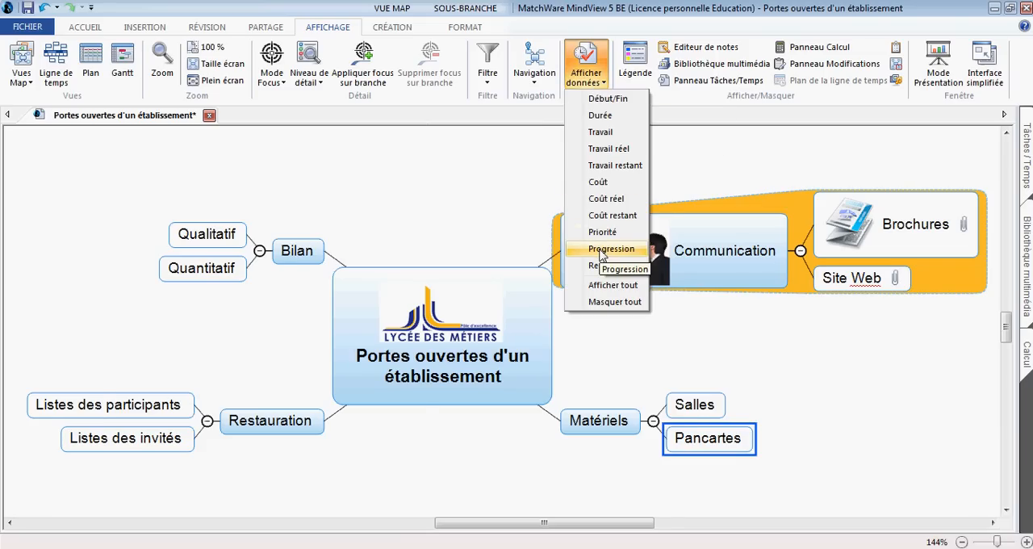
pyautogui.click(602, 250)
pyautogui.click(587, 79)
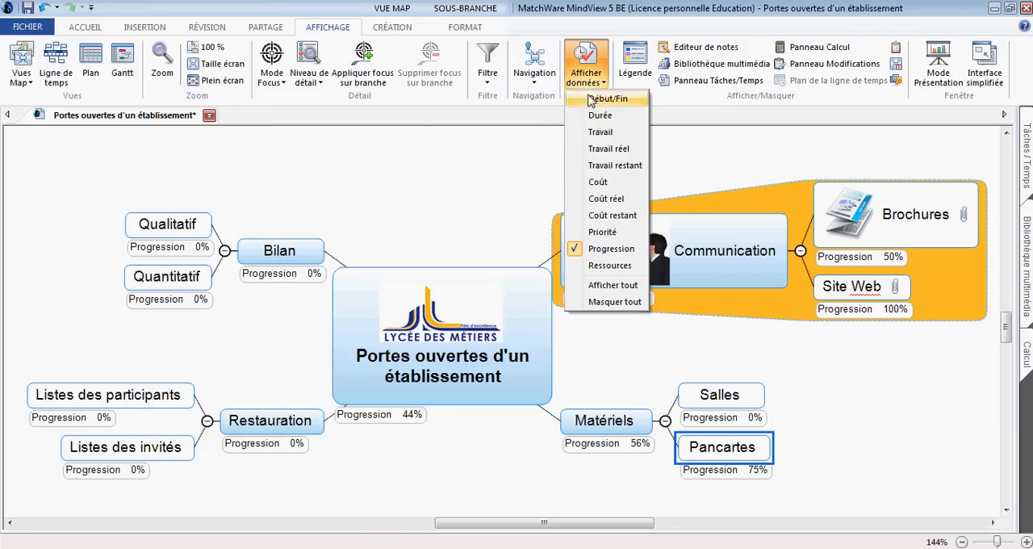
pyautogui.click(597, 98)
pyautogui.click(592, 81)
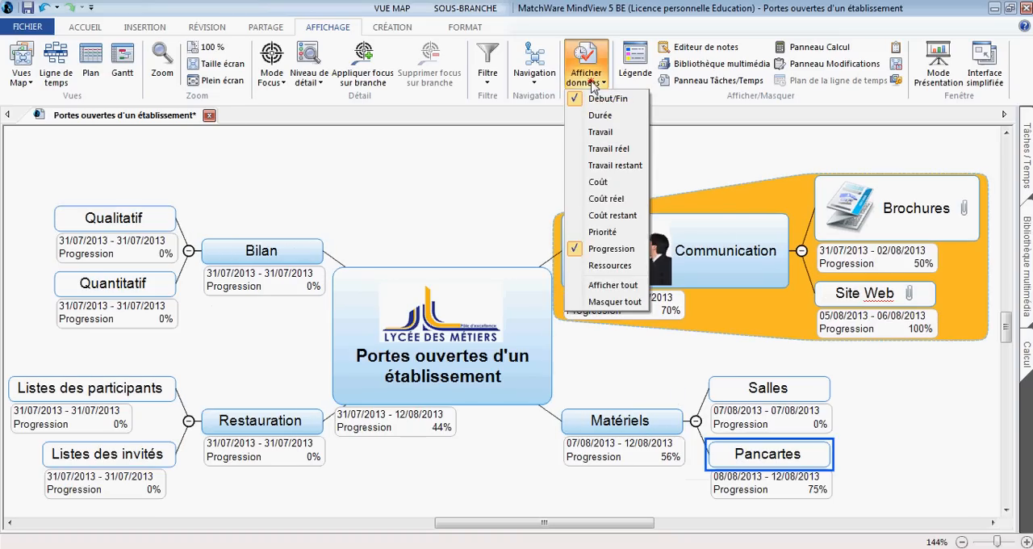
pyautogui.click(588, 266)
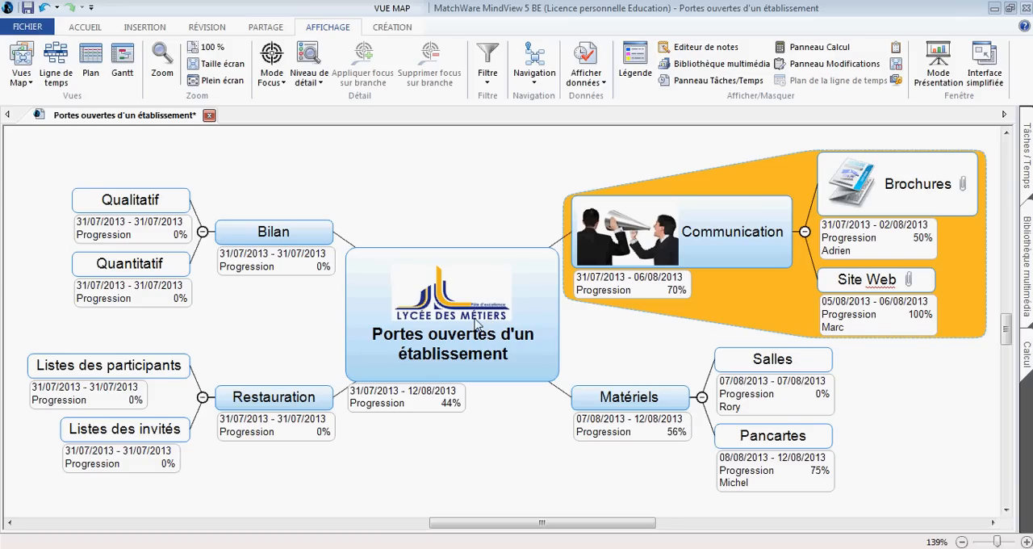
# Step: Add the yellow warning triangle icon from the Standard set to the Brochures branch
pyautogui.click(831, 203)
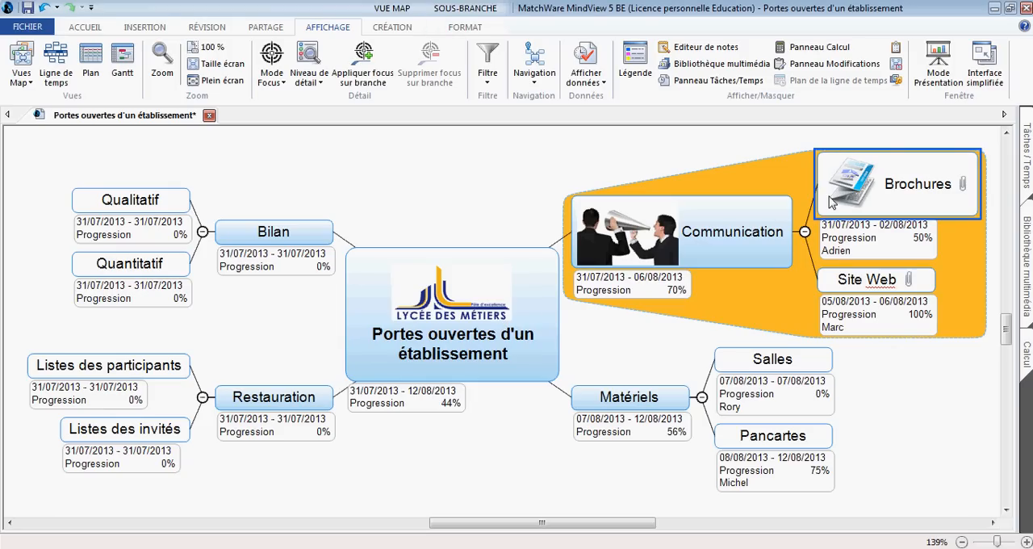
pyautogui.click(147, 28)
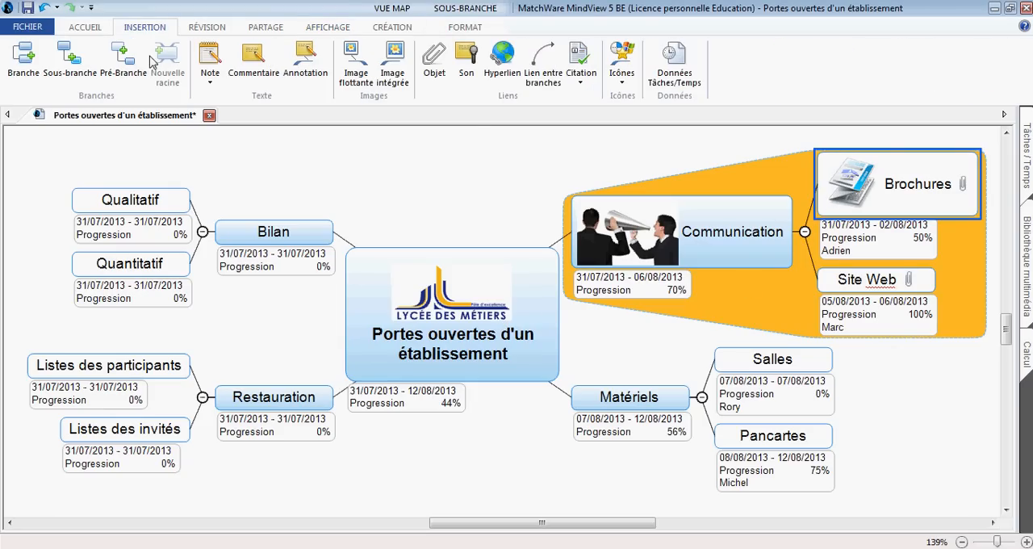
pyautogui.click(620, 79)
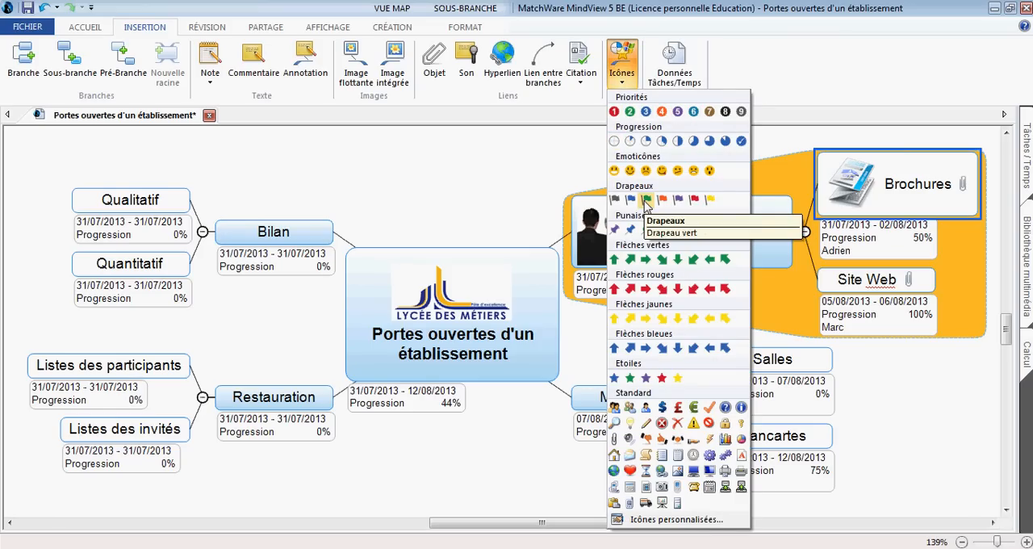
pyautogui.click(694, 424)
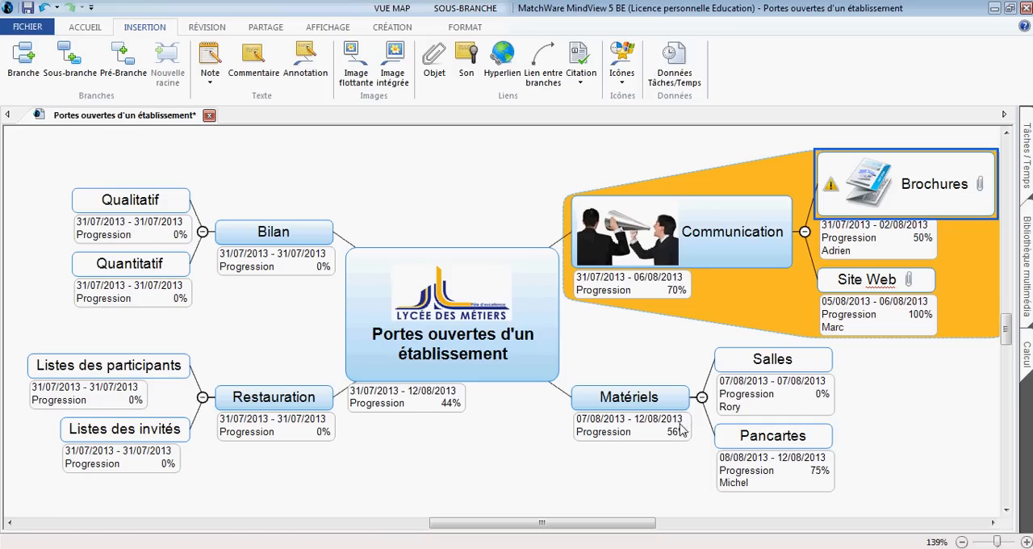
# Step: Show the legend (Légende) on the mind map
pyautogui.click(329, 27)
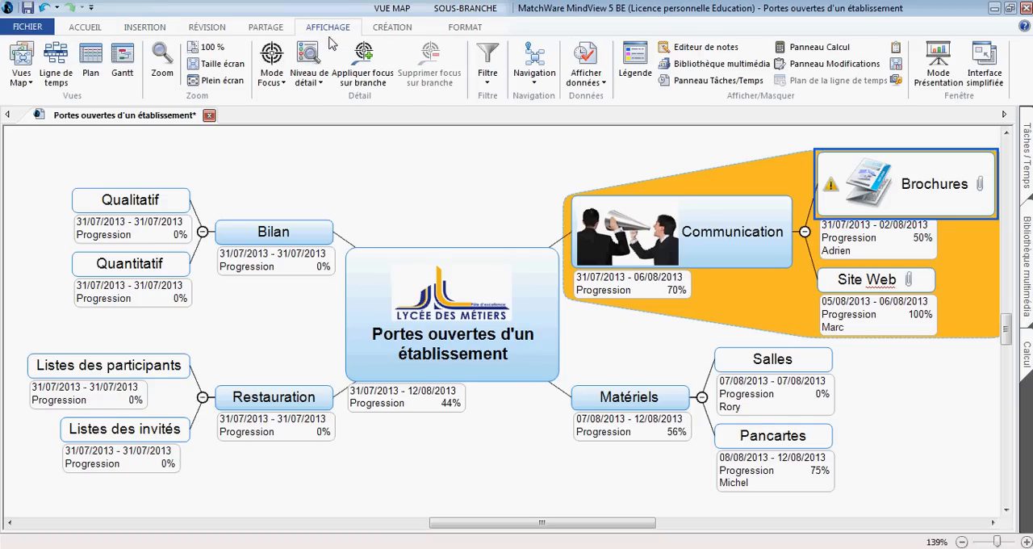
pyautogui.click(630, 80)
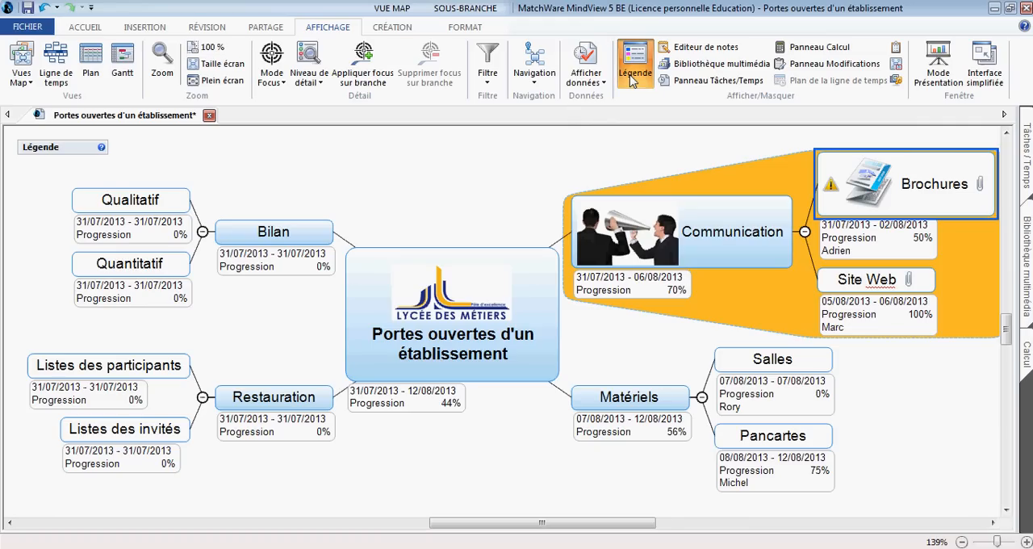
pyautogui.scroll(1, 426, 190)
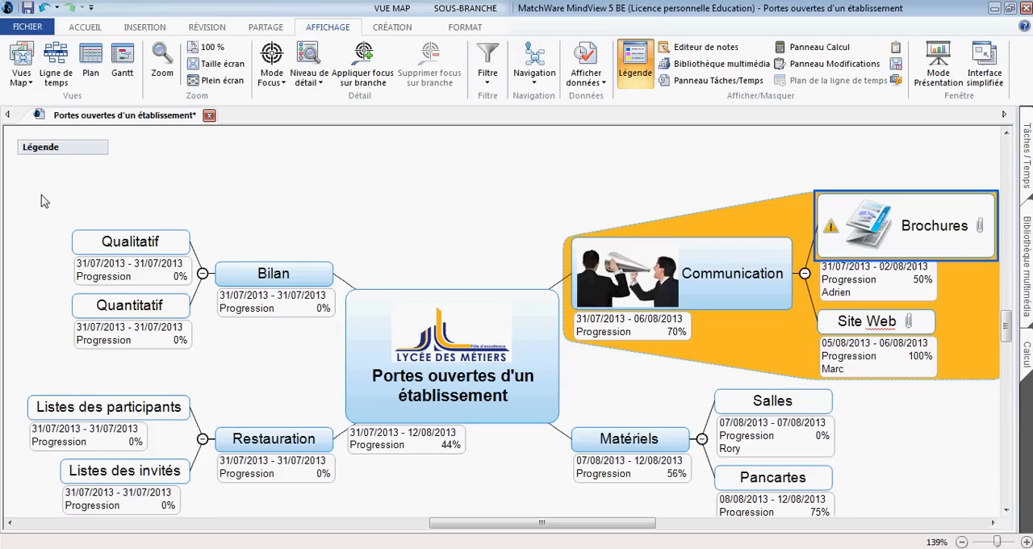
# Step: Add the yellow warning triangle icon to the legend with the label "Tâche importante"
pyautogui.moveTo(46, 165)
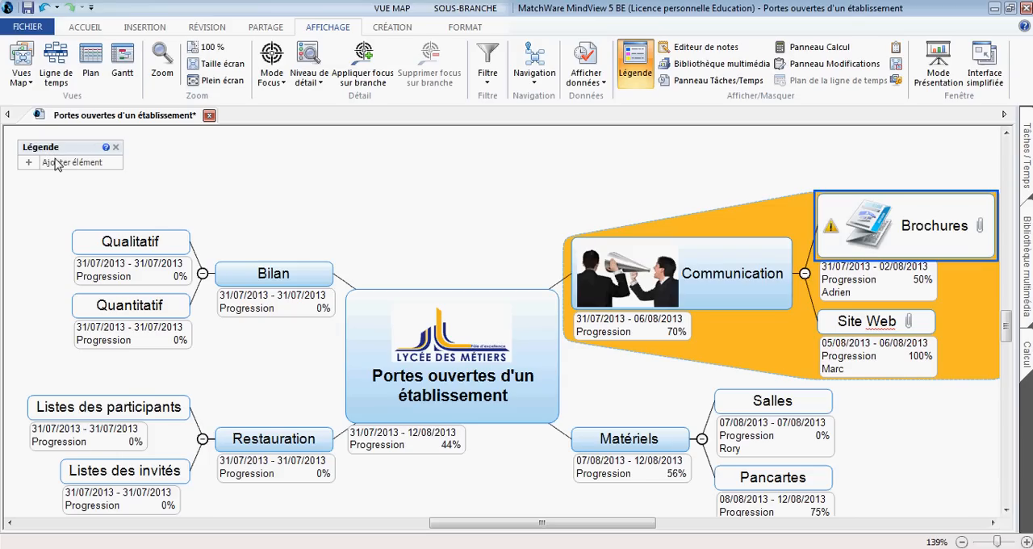
pyautogui.click(63, 165)
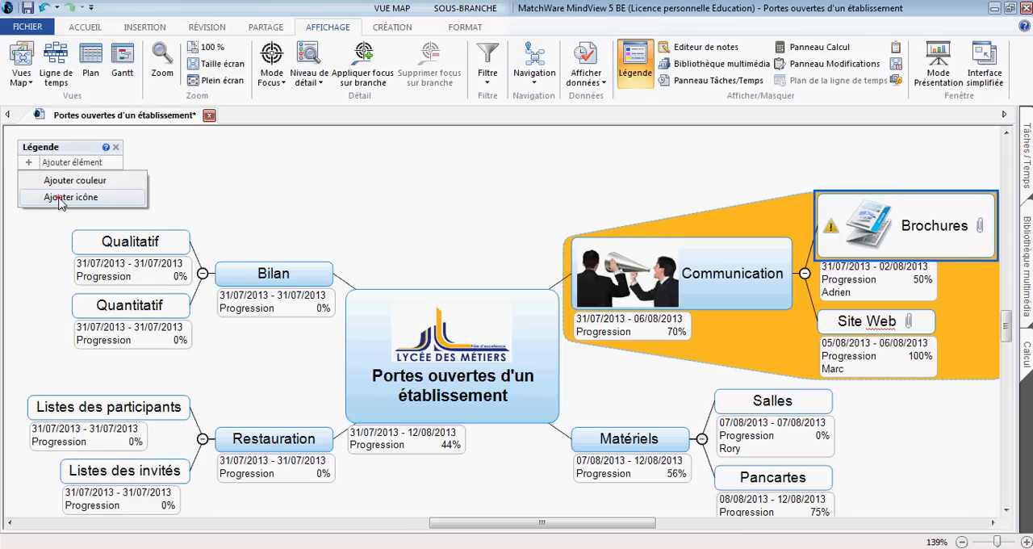
pyautogui.click(60, 198)
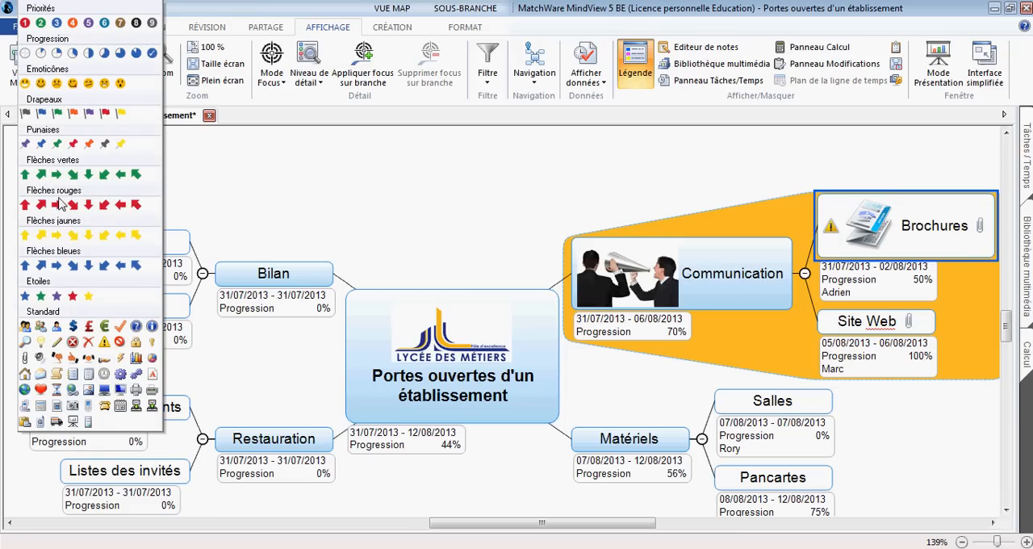
pyautogui.click(108, 342)
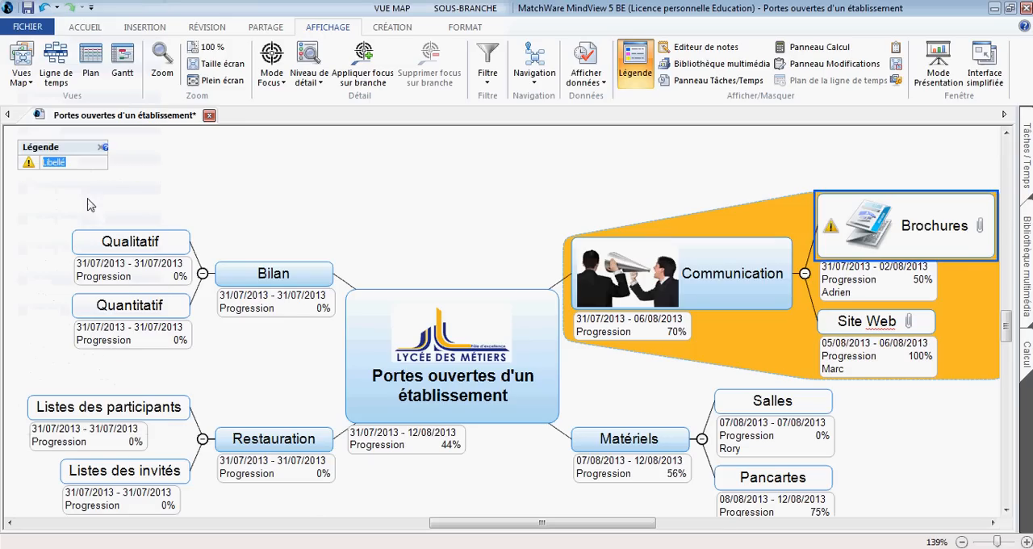
pyautogui.write('Tâche importn')
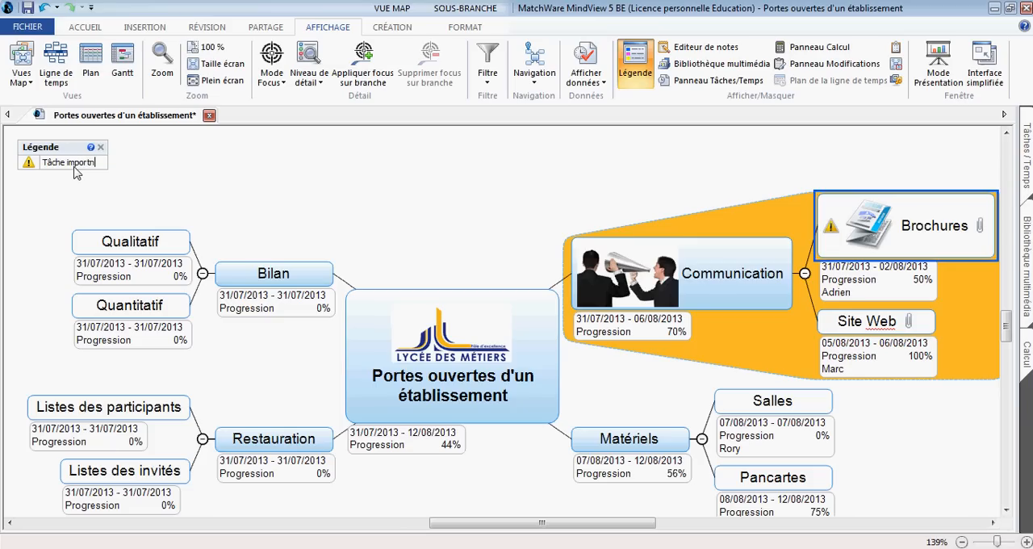
pyautogui.press('BackSpace')
pyautogui.write('ante')
pyautogui.press('Return')
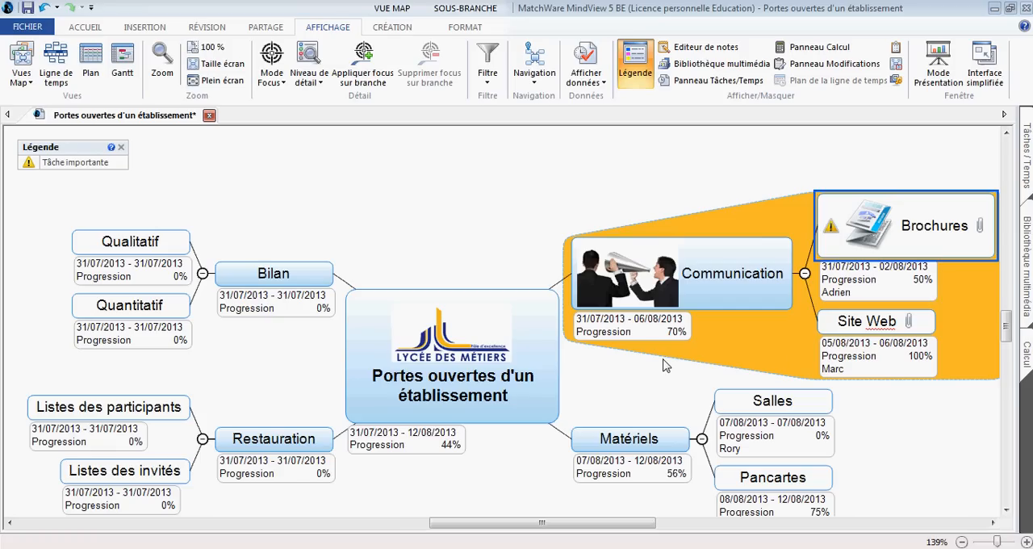
# Step: Add a colour entry to the legend, sampling the orange of the boundary around the Communication branch
pyautogui.moveTo(109, 164)
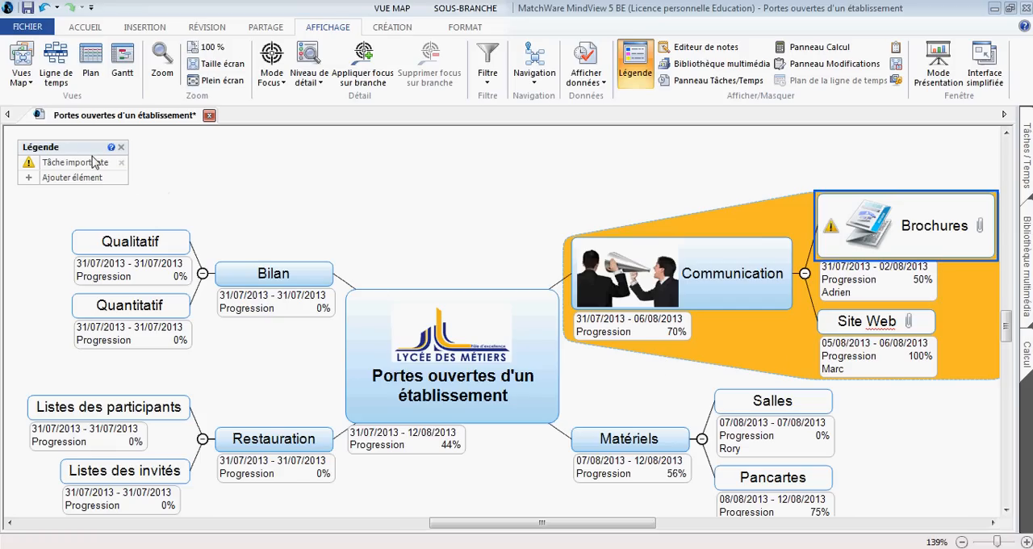
pyautogui.click(69, 178)
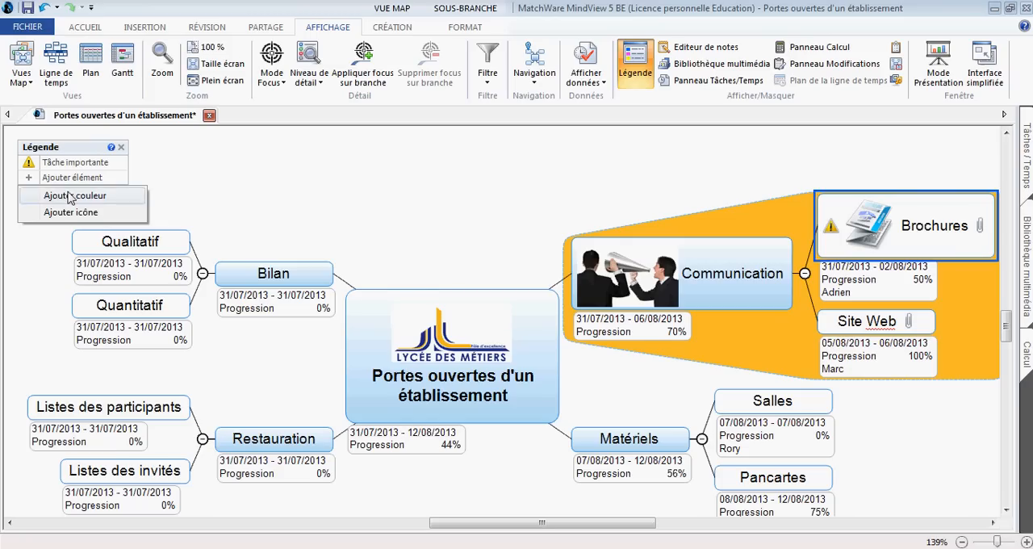
pyautogui.click(73, 196)
pyautogui.moveTo(423, 164); pyautogui.dragTo(324, 165)
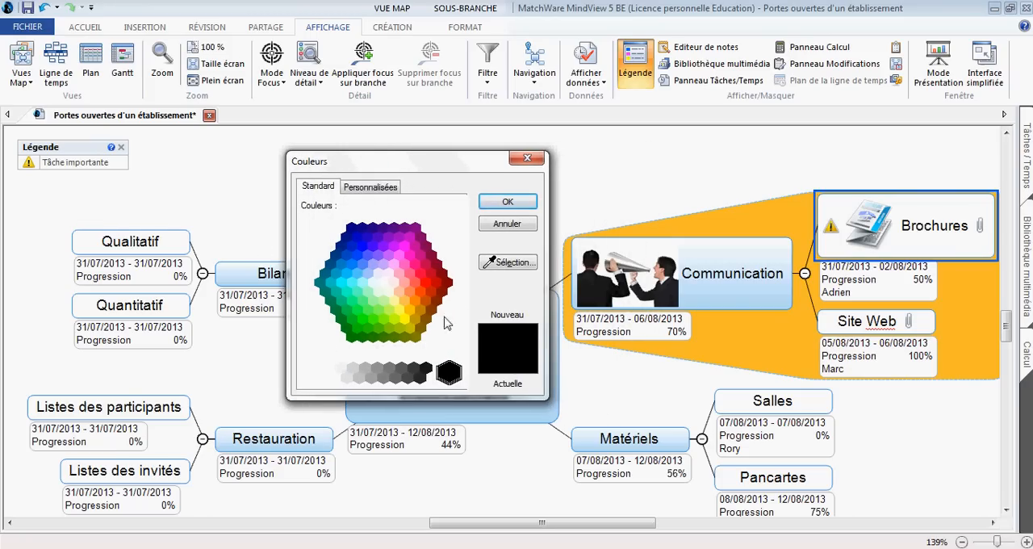
pyautogui.click(494, 268)
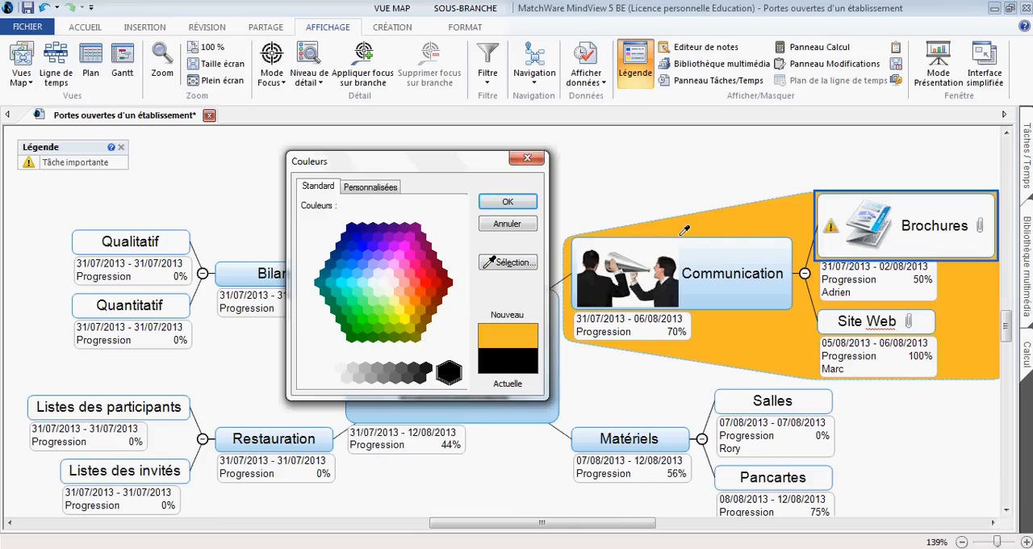
pyautogui.click(734, 219)
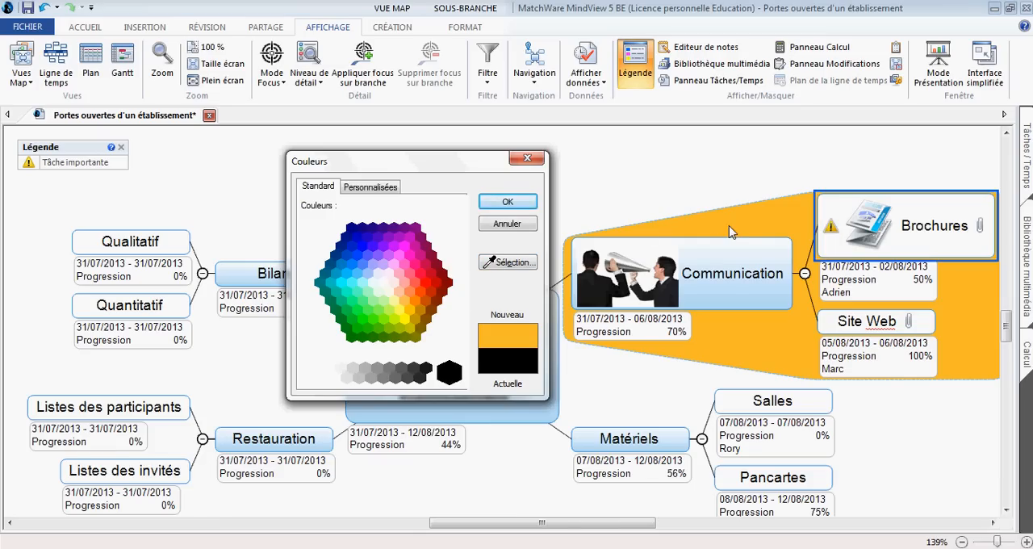
pyautogui.click(520, 207)
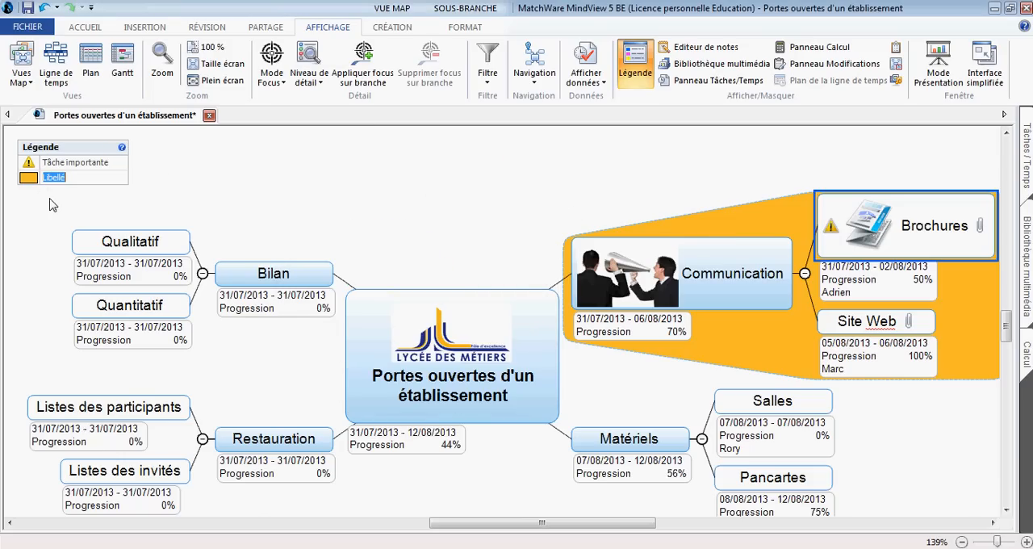
# Step: Label the orange legend entry "Groupe de travail 1"
pyautogui.write('Groupe de travil')
pyautogui.press('BackSpace')
pyautogui.press('BackSpace')
pyautogui.write('ail 1')
pyautogui.press('Return')
pyautogui.click(329, 332)
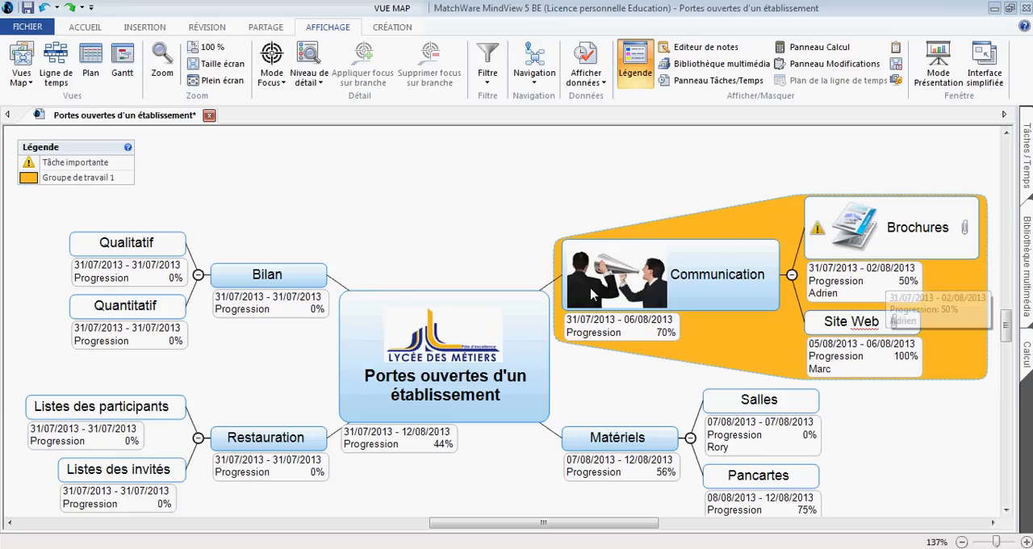
# Step: Create and apply a new branch filter with the condition Ressources "égal à" the person assigned to Brochures
pyautogui.click(483, 83)
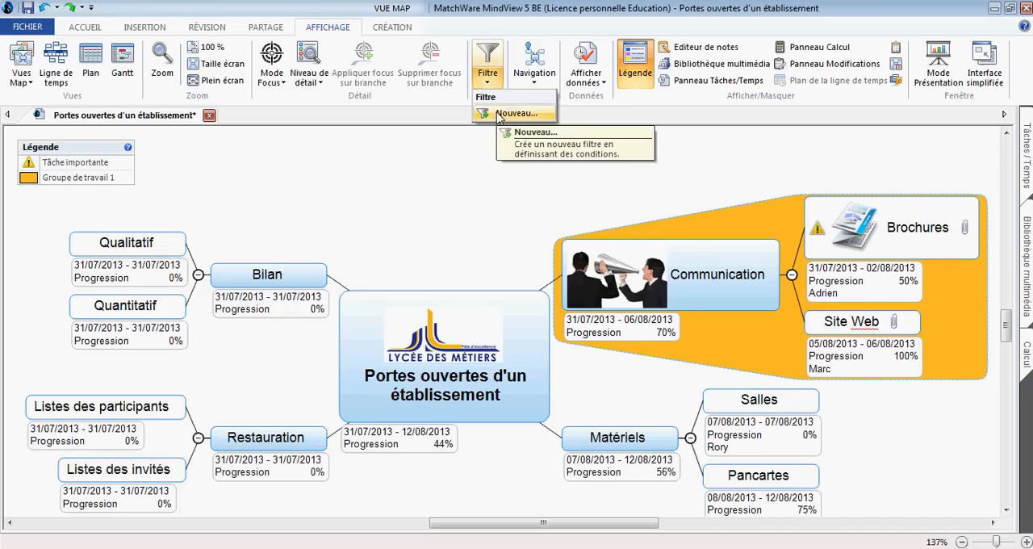
pyautogui.click(499, 116)
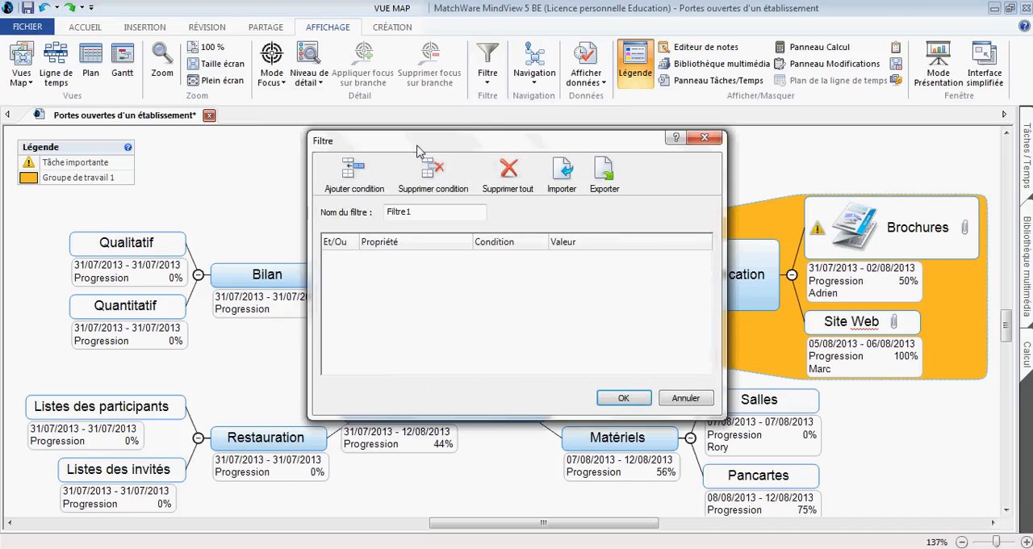
pyautogui.click(355, 175)
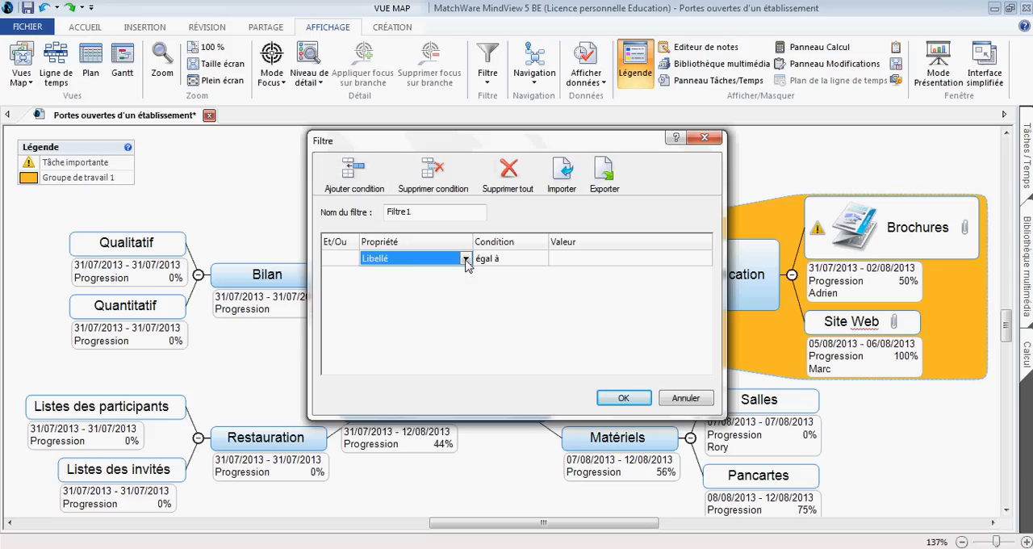
pyautogui.click(466, 259)
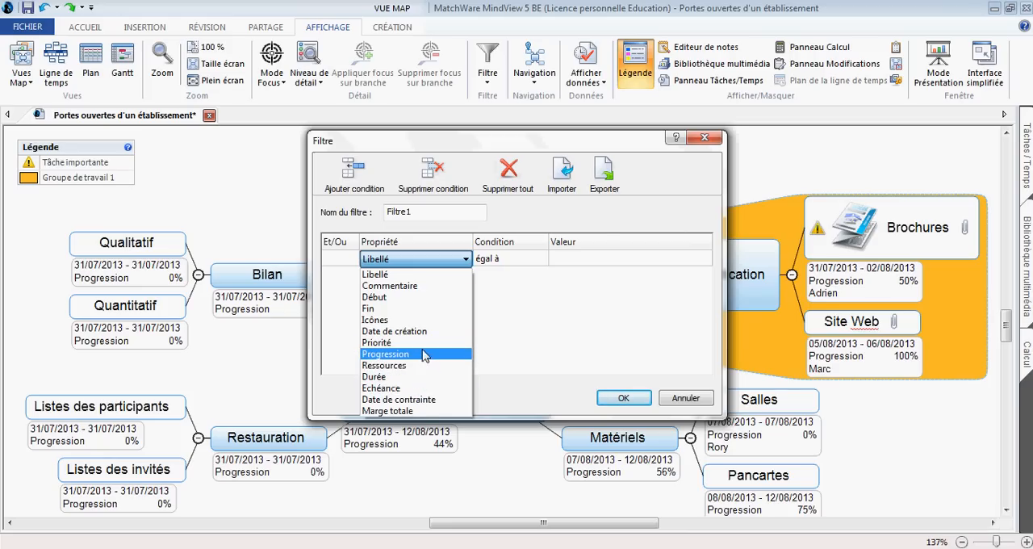
pyautogui.click(423, 365)
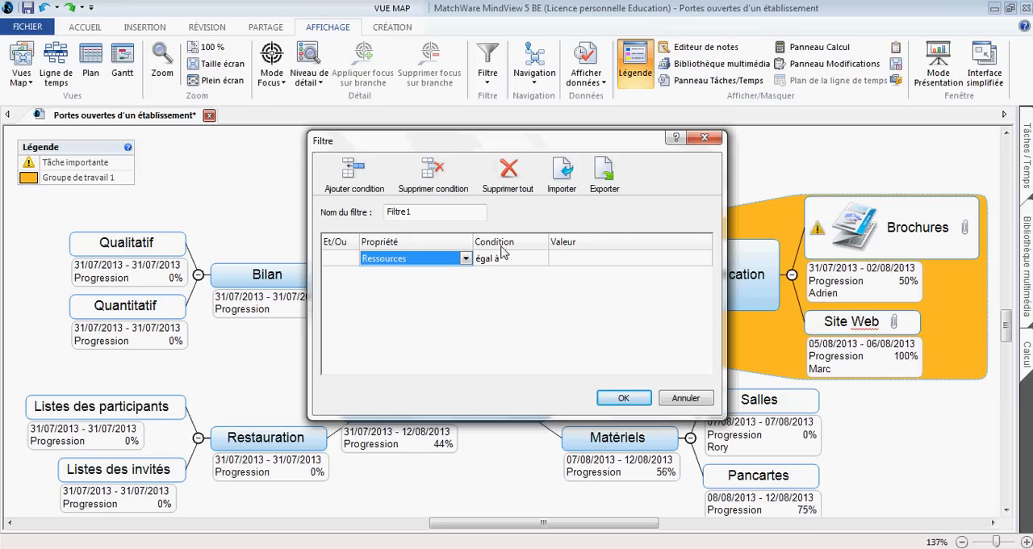
pyautogui.click(696, 267)
pyautogui.click(703, 259)
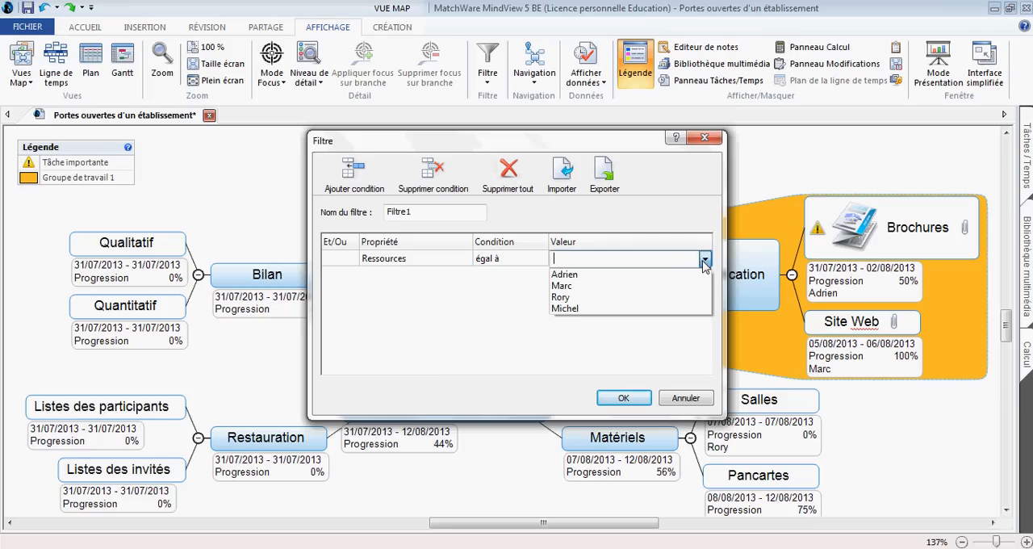
pyautogui.click(682, 275)
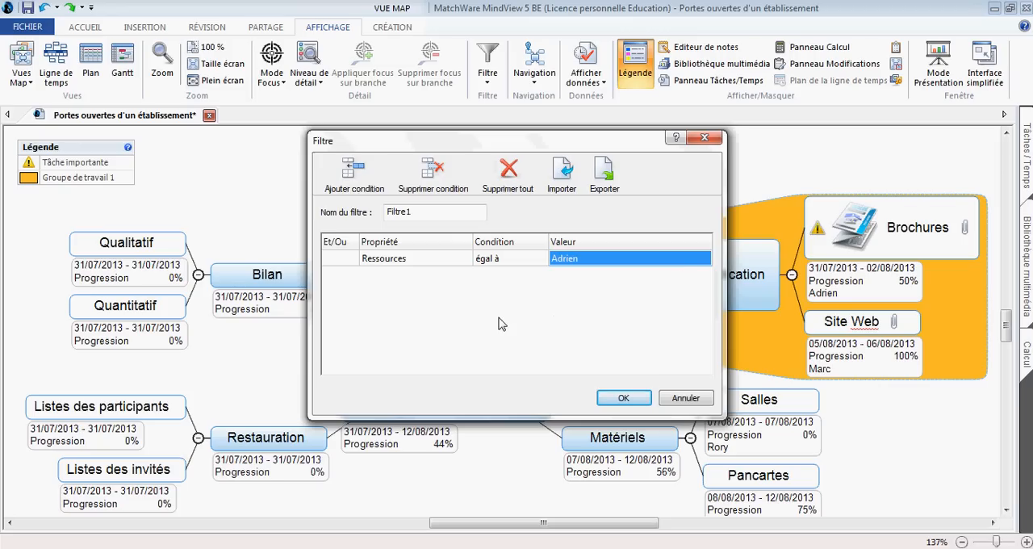
pyautogui.click(626, 398)
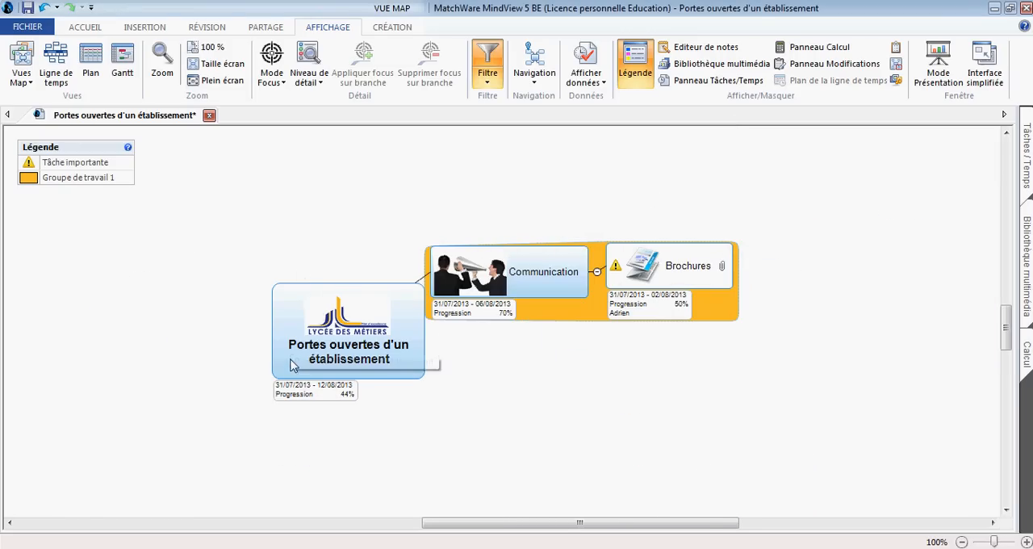
# Step: Turn off the resource filter to show all branches of the mind map again
pyautogui.click(490, 84)
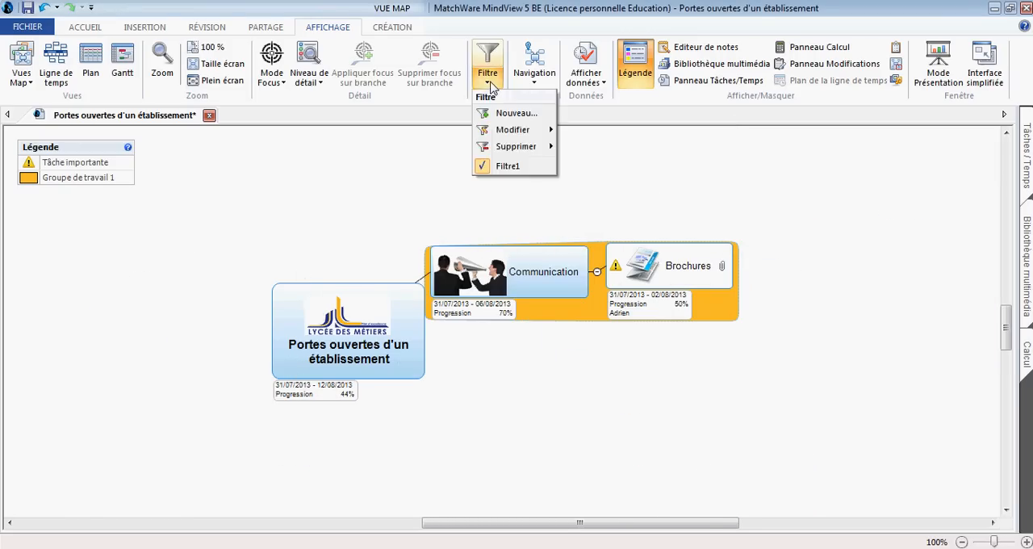
pyautogui.click(490, 167)
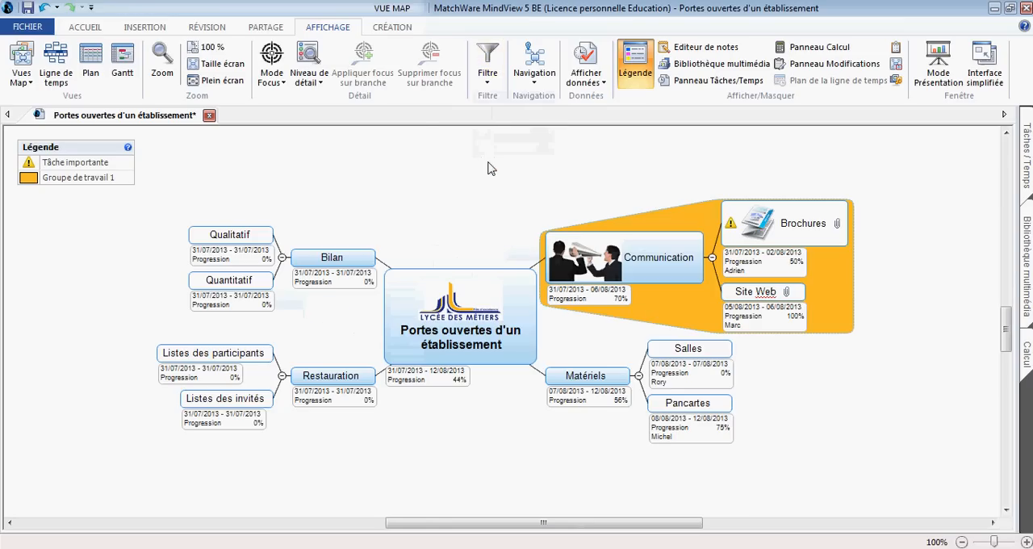
pyautogui.scroll(3, 492, 169)
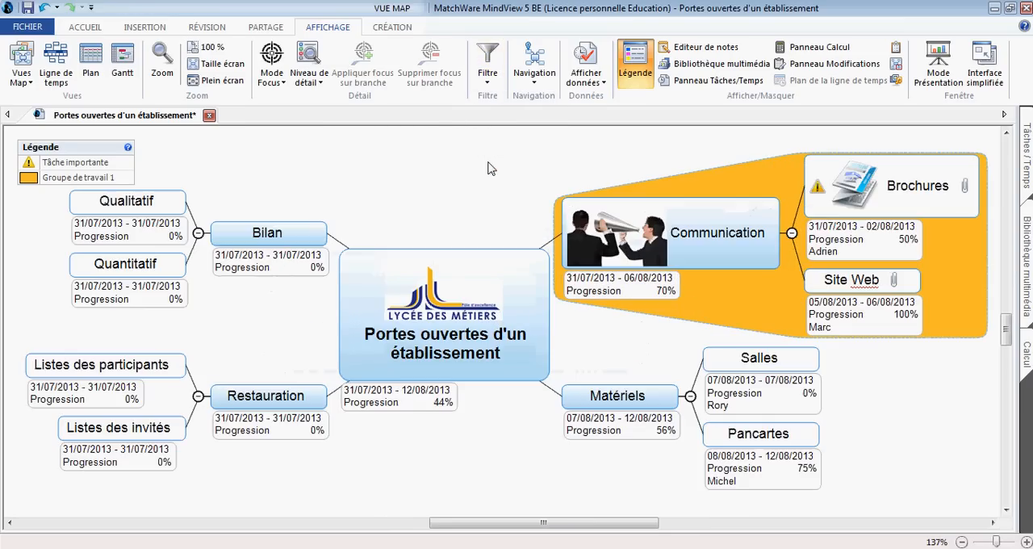